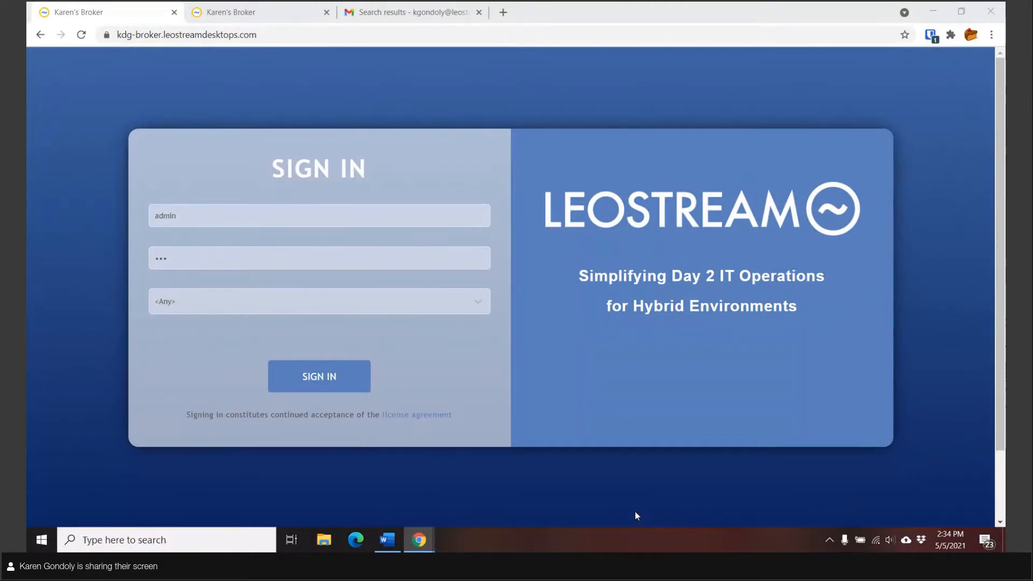
Step: Sign in as administrator to reach the Message Board with the Leostream 9.0 welcome
click(334, 380)
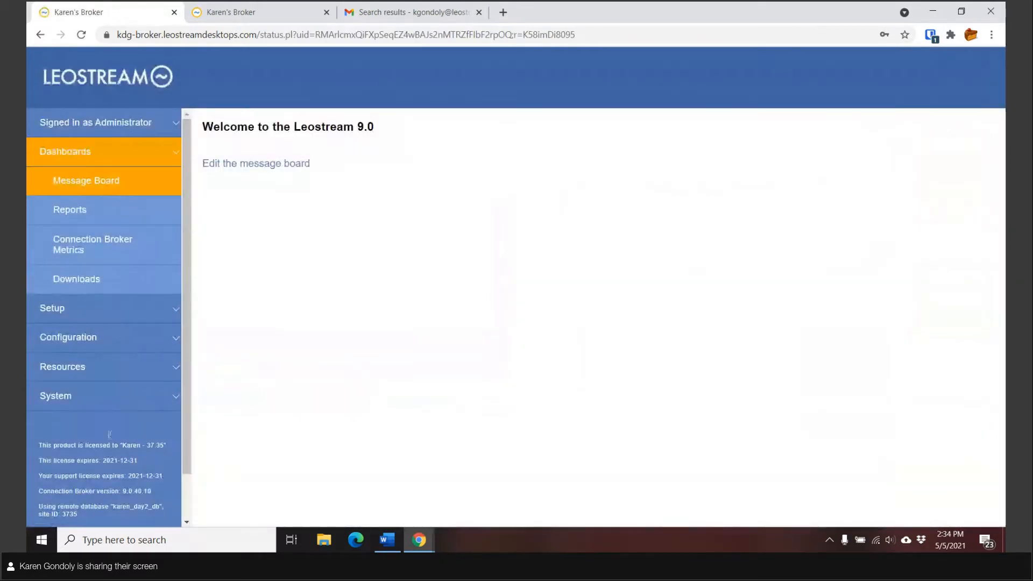
click(142, 215)
click(61, 372)
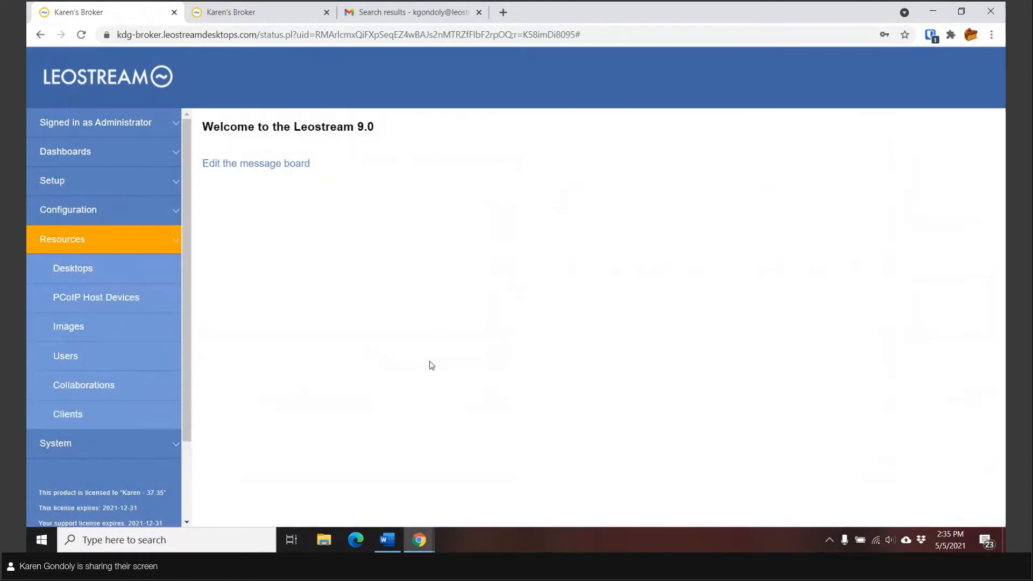
Step: Browse the Desktops, Users and Clients lists with Device Type set to All, ending on Desktops
click(102, 277)
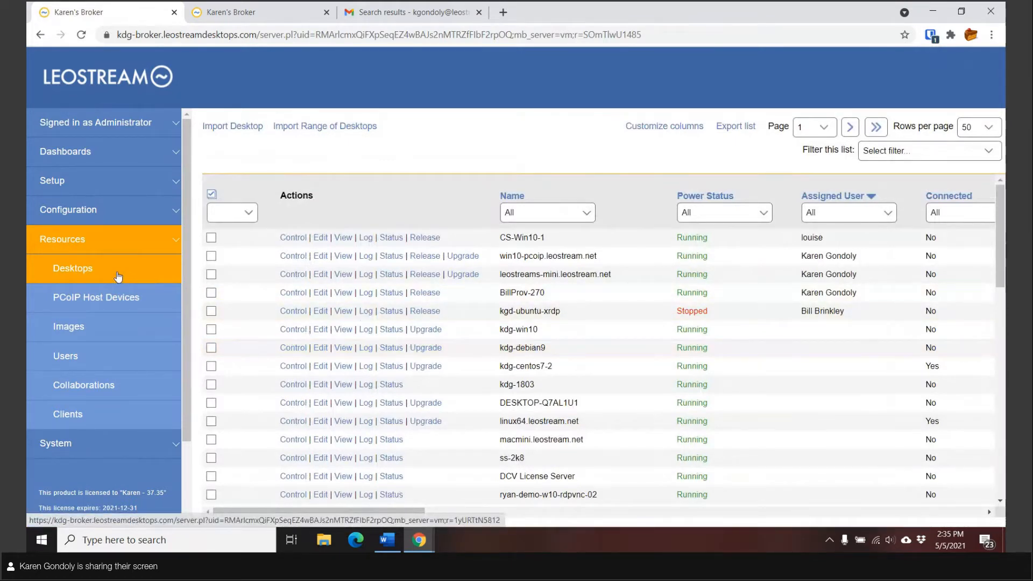
click(80, 362)
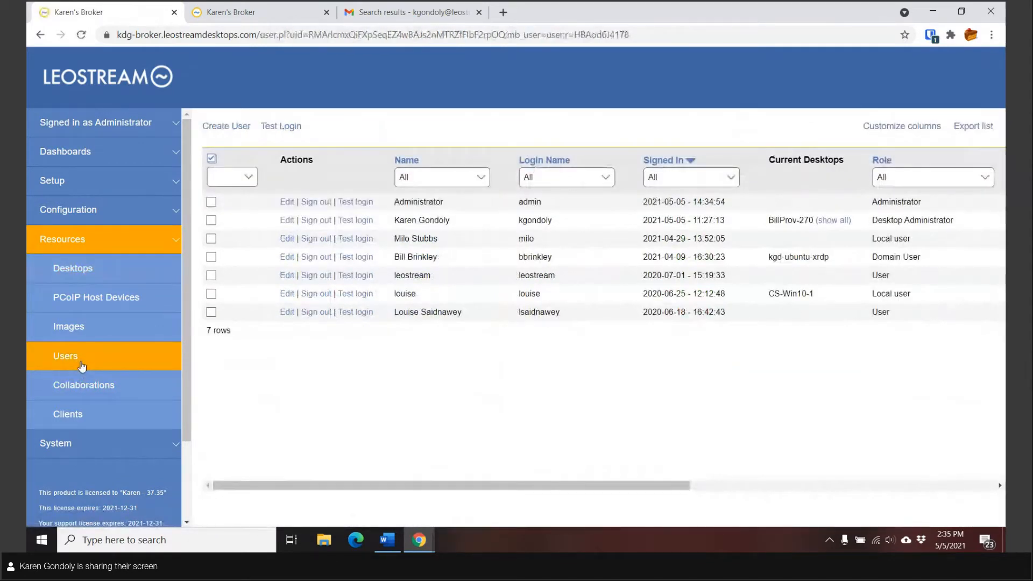
click(84, 419)
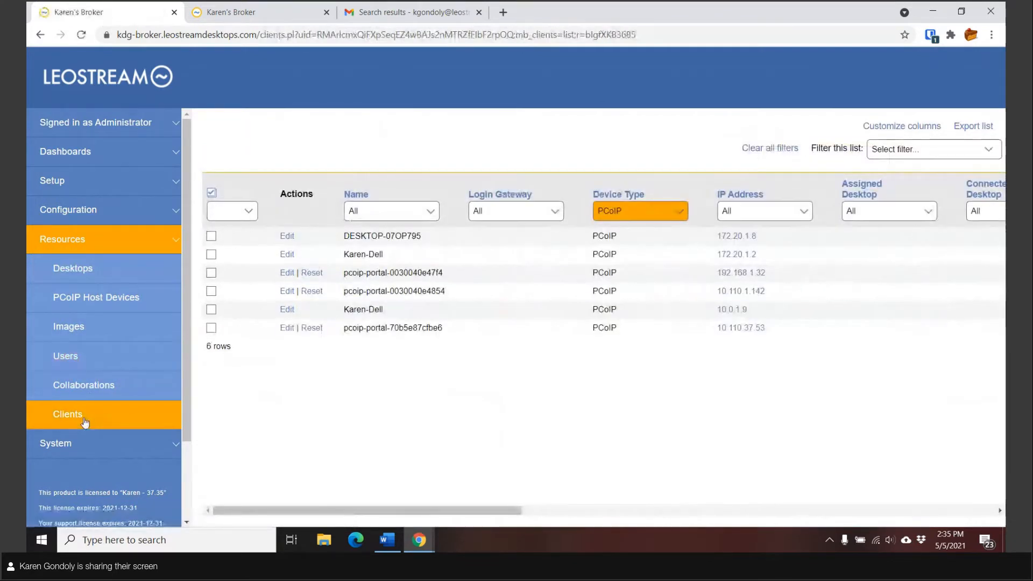
click(634, 222)
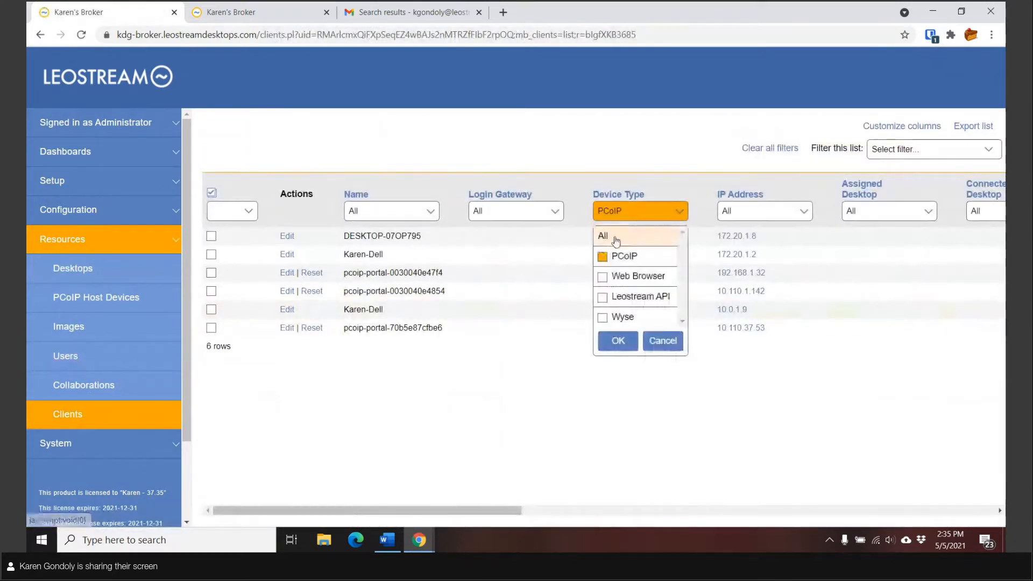
click(608, 237)
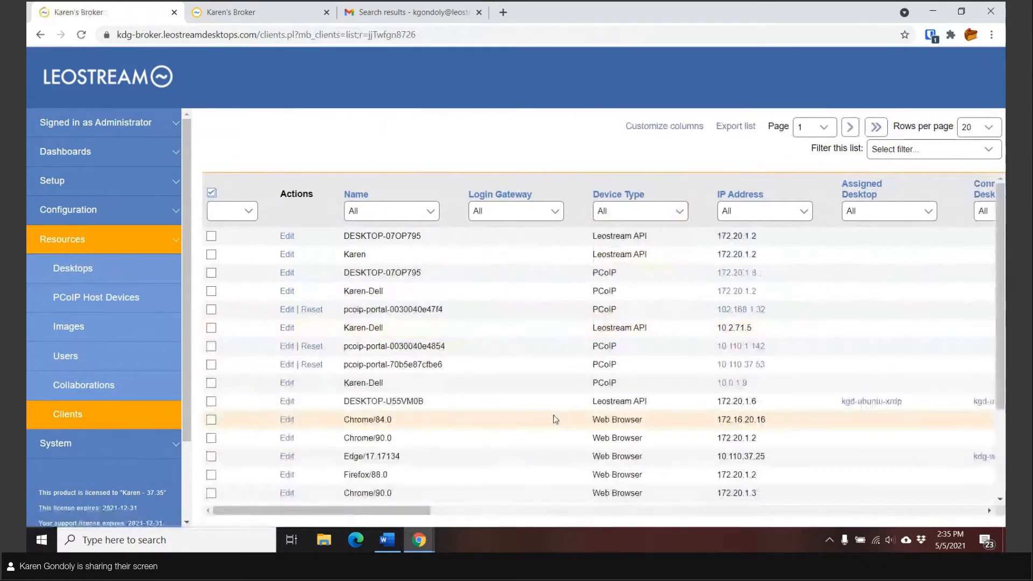
click(85, 267)
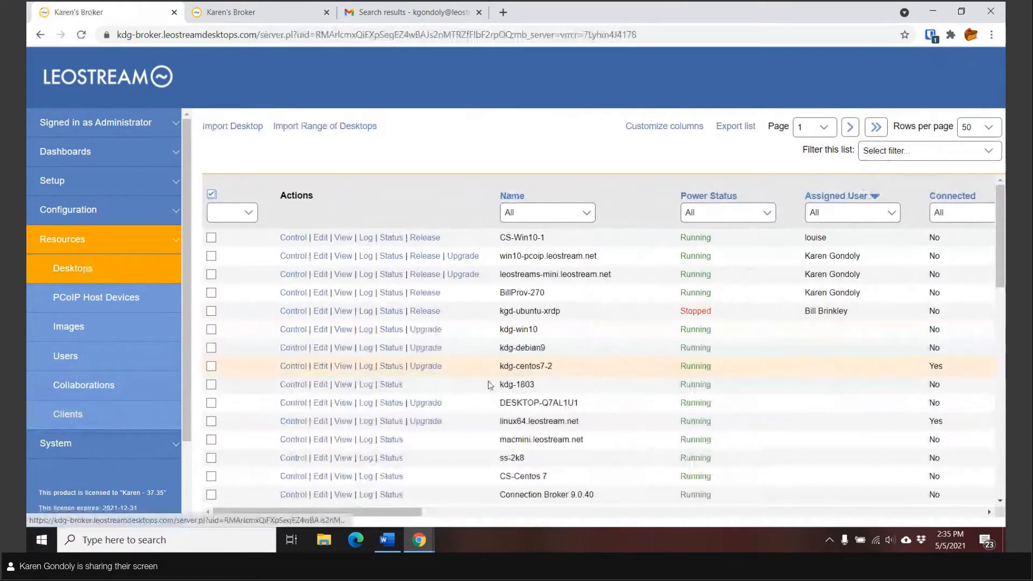
mouse_move(420, 515)
mouse_down()
mouse_move(665, 515)
mouse_move(408, 520)
mouse_up()
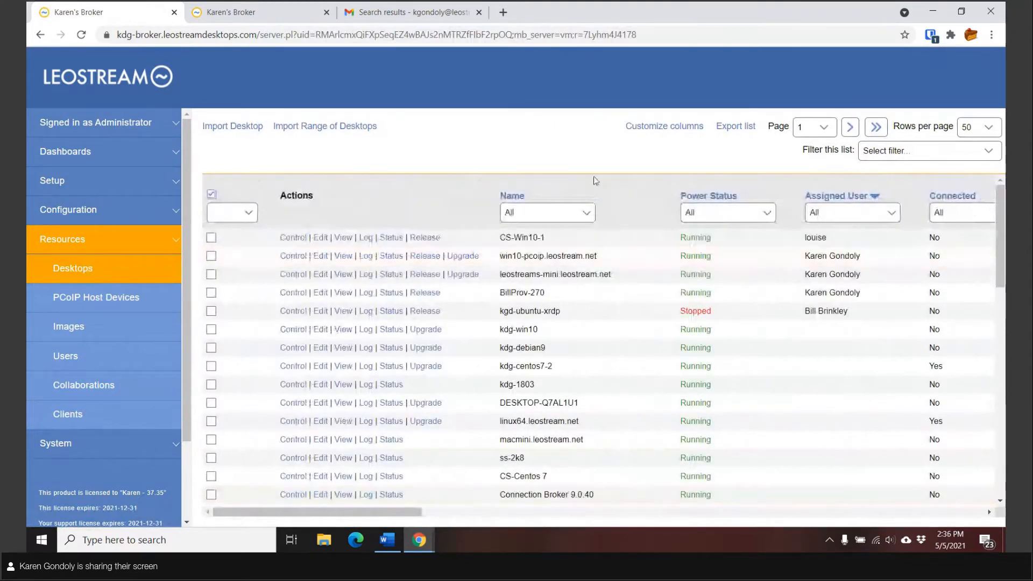
click(641, 128)
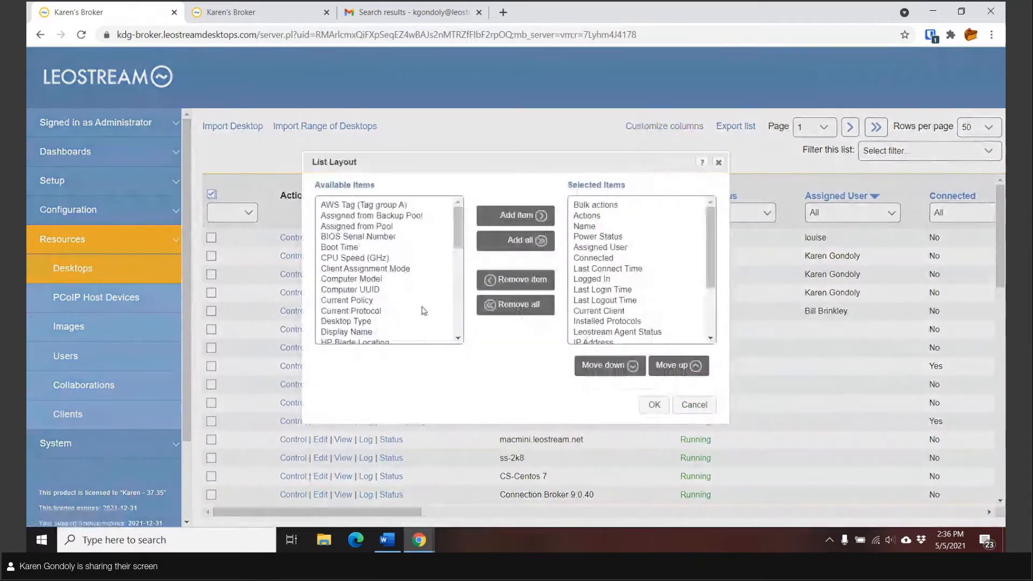
scroll(423, 311, down, 10)
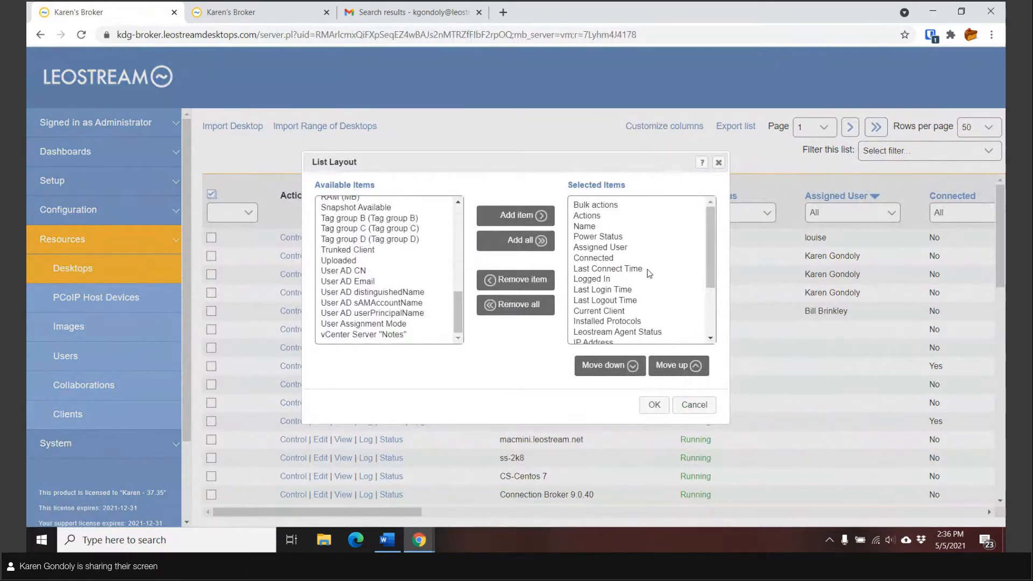
click(645, 411)
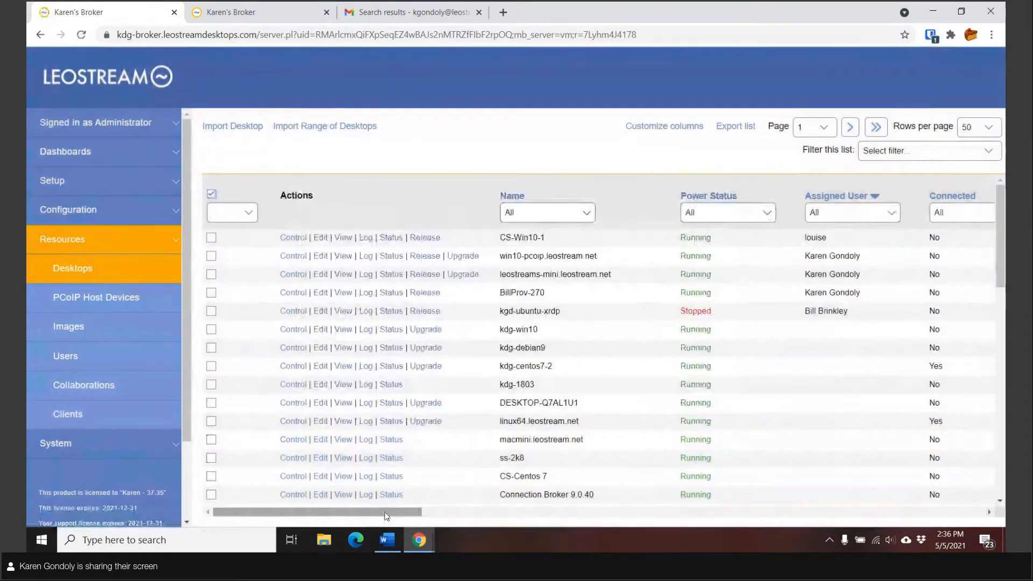
drag(397, 514, 559, 515)
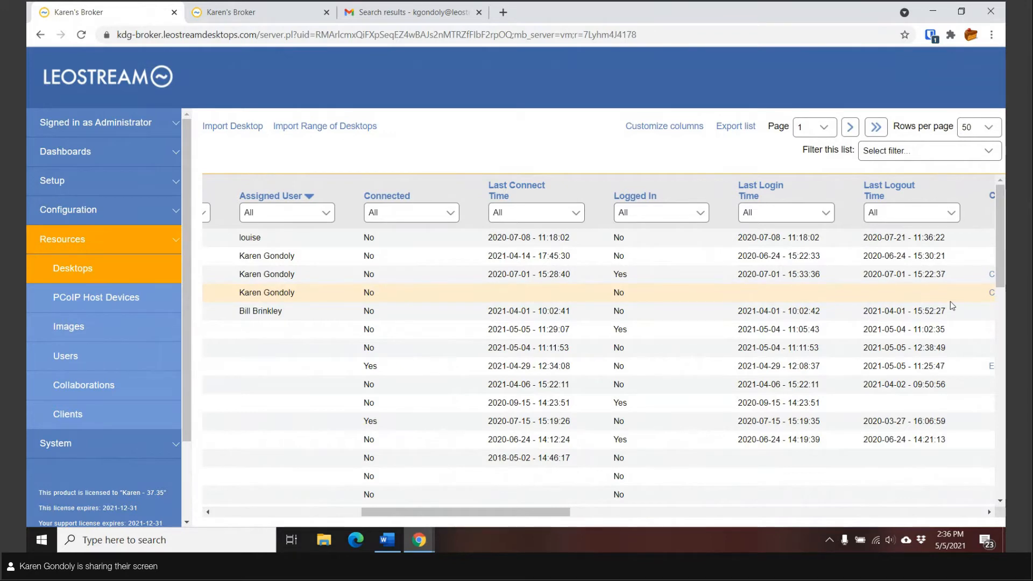
drag(494, 518, 337, 531)
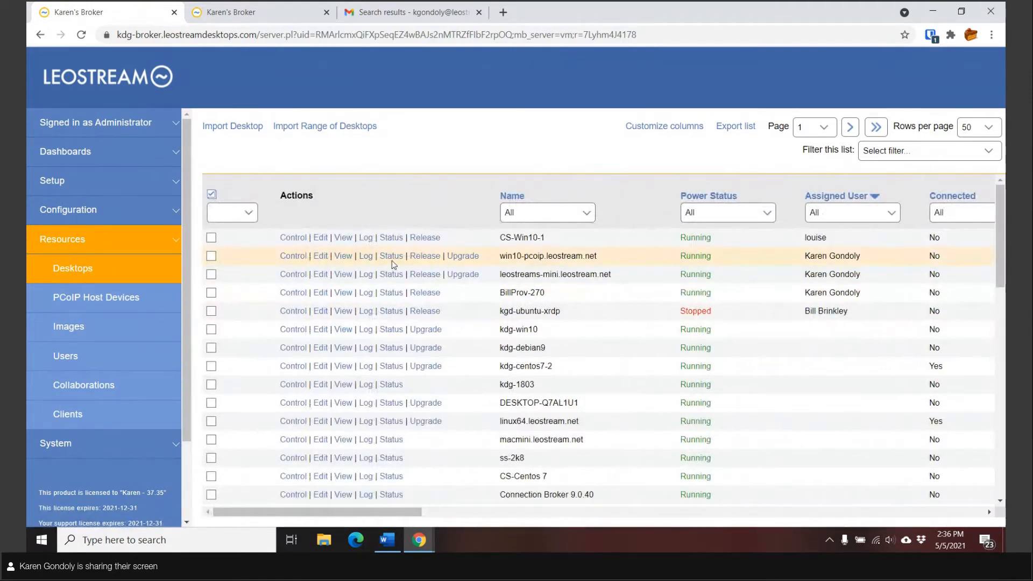
click(391, 330)
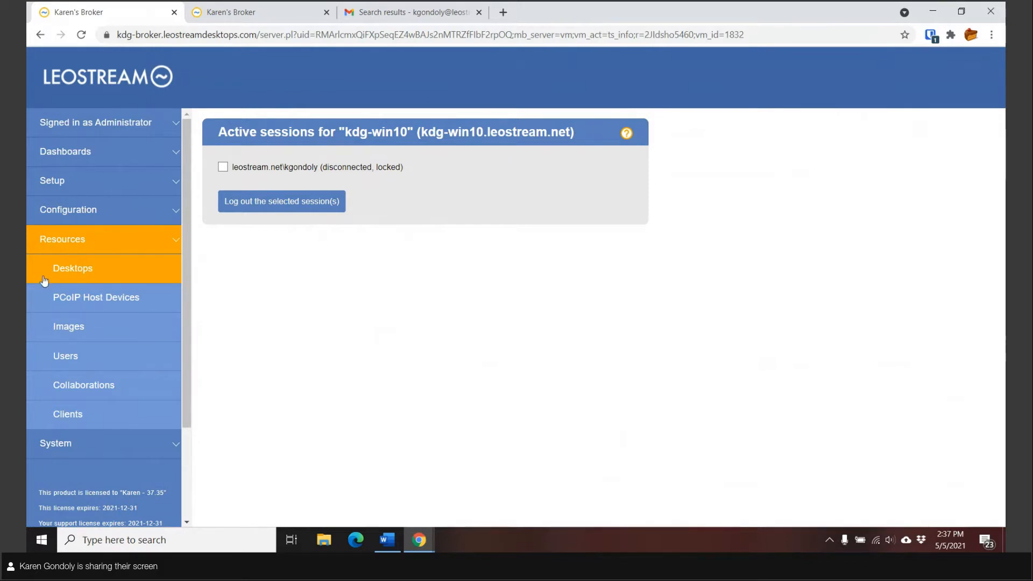
click(62, 268)
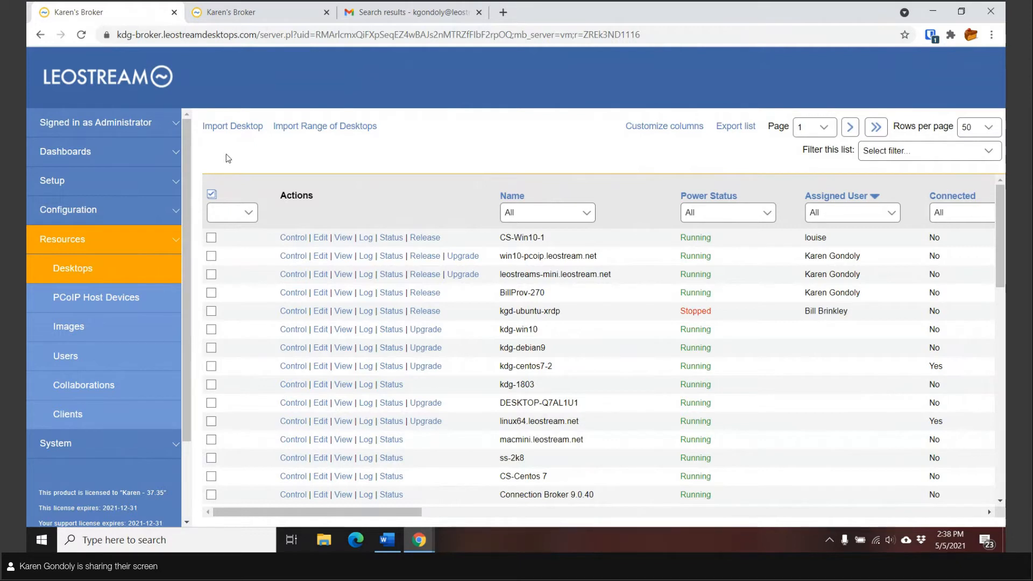
Step: Edit the Desktop Administrator role, keeping access to both web client and administrator interface
click(57, 209)
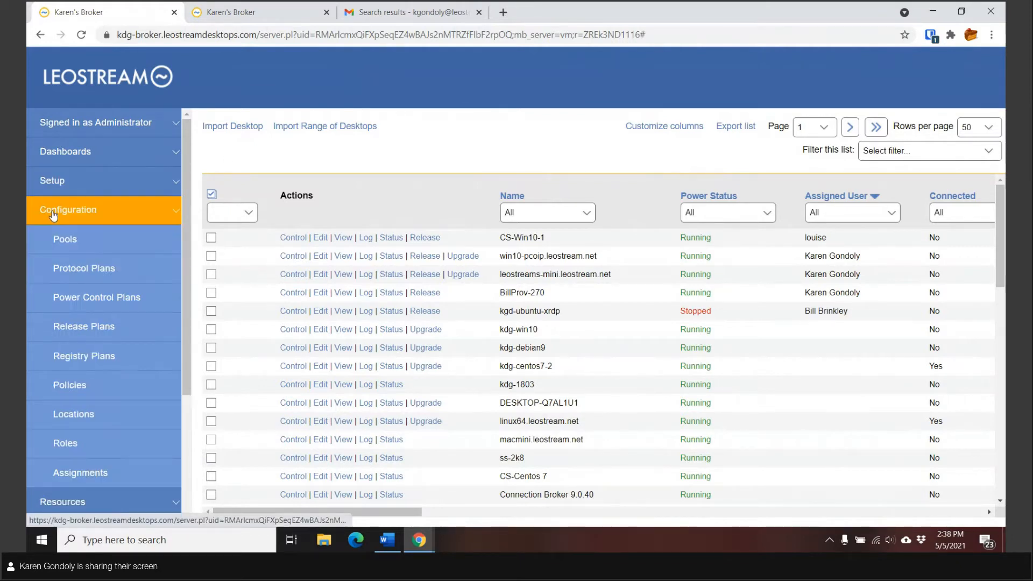
click(63, 453)
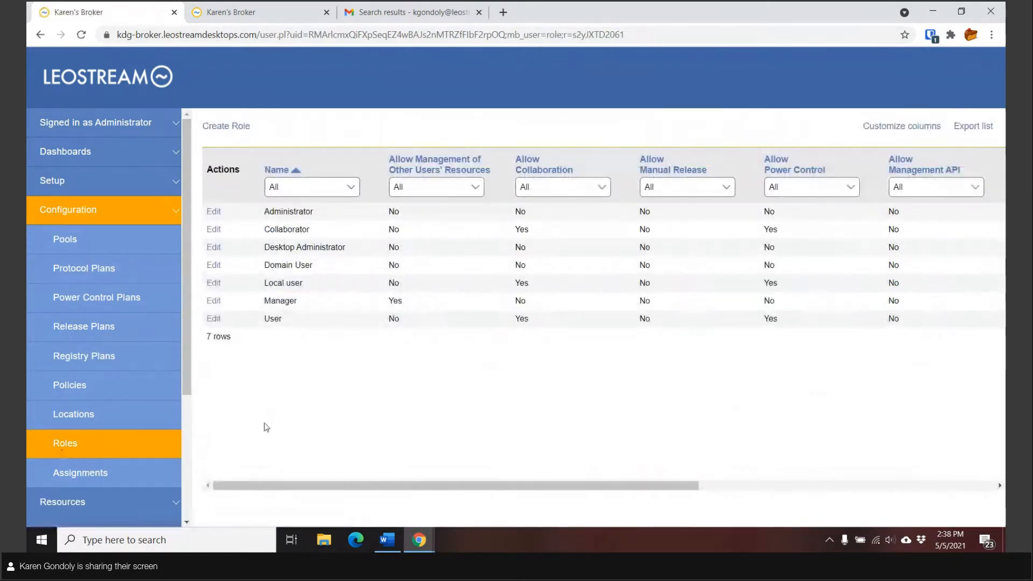
click(213, 249)
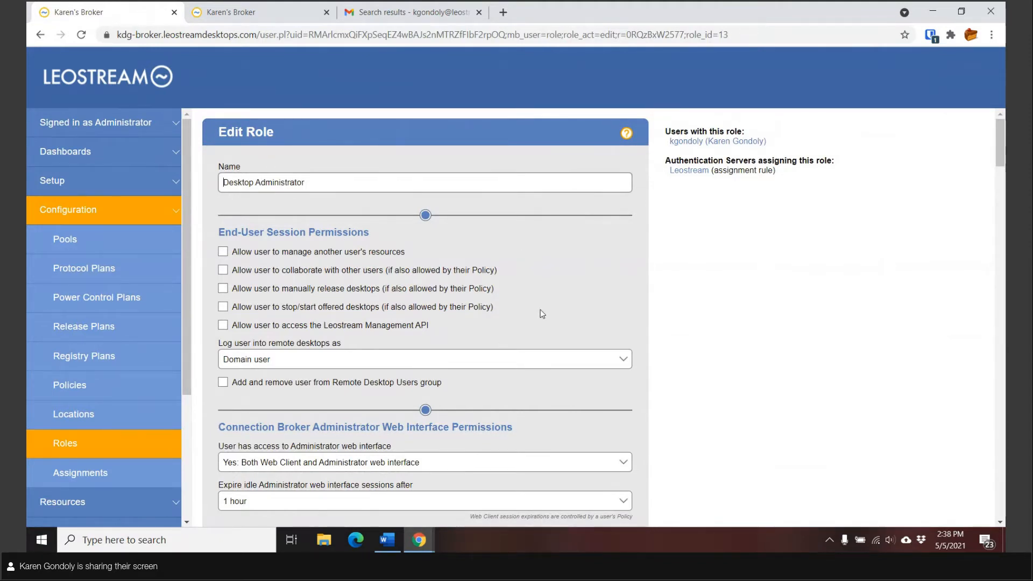
scroll(540, 315, down, 4)
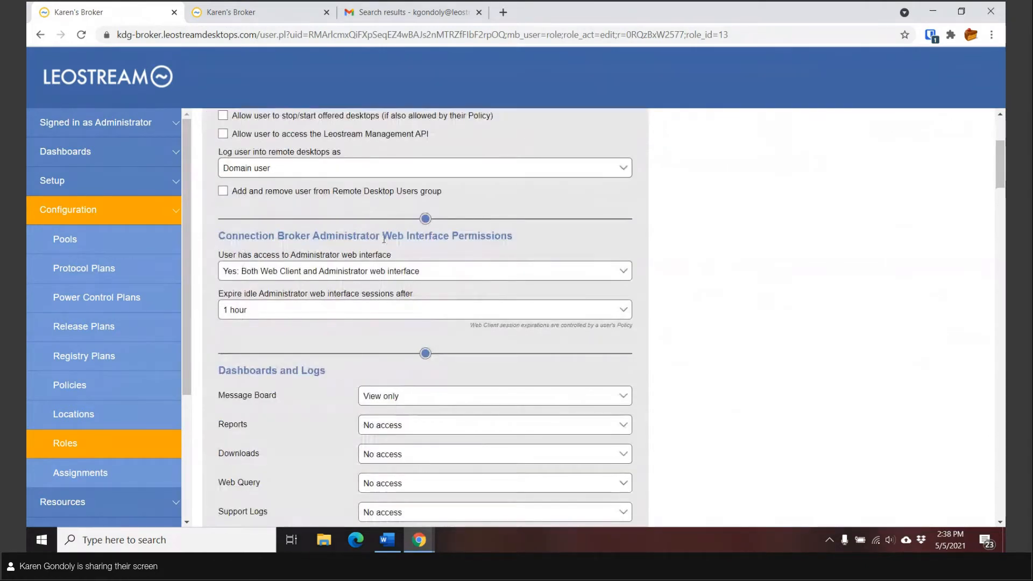
click(344, 278)
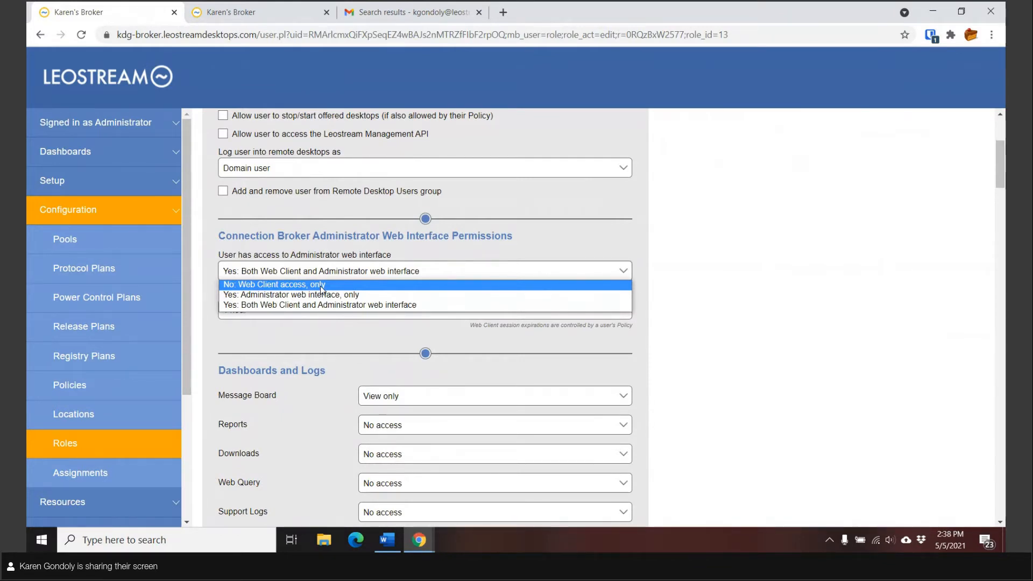
click(320, 279)
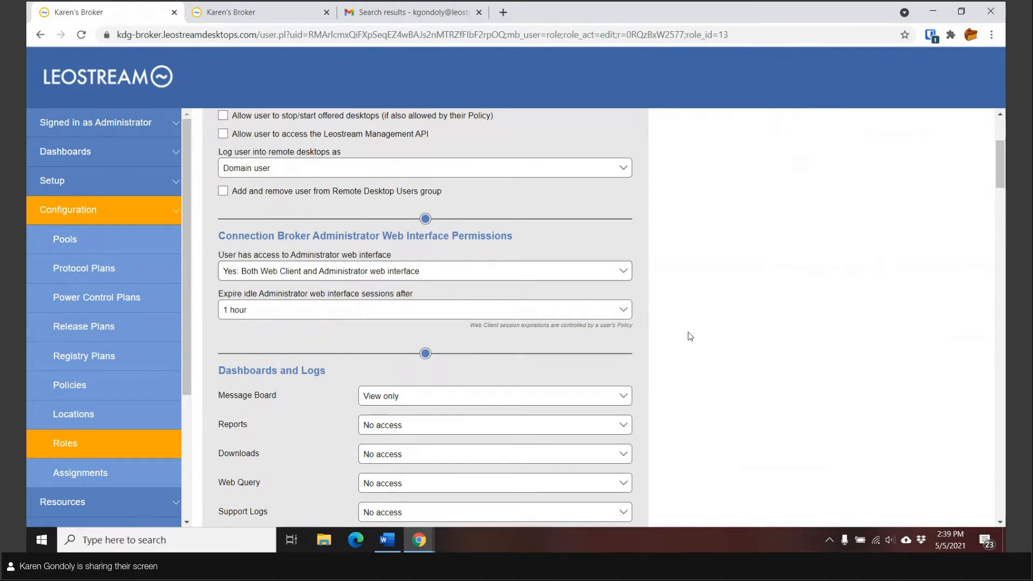
Step: Review the role's permissions down to Full Shutdown and Power Off for Demo Linux VMs
scroll(689, 335, down, 1)
scroll(687, 334, down, 3)
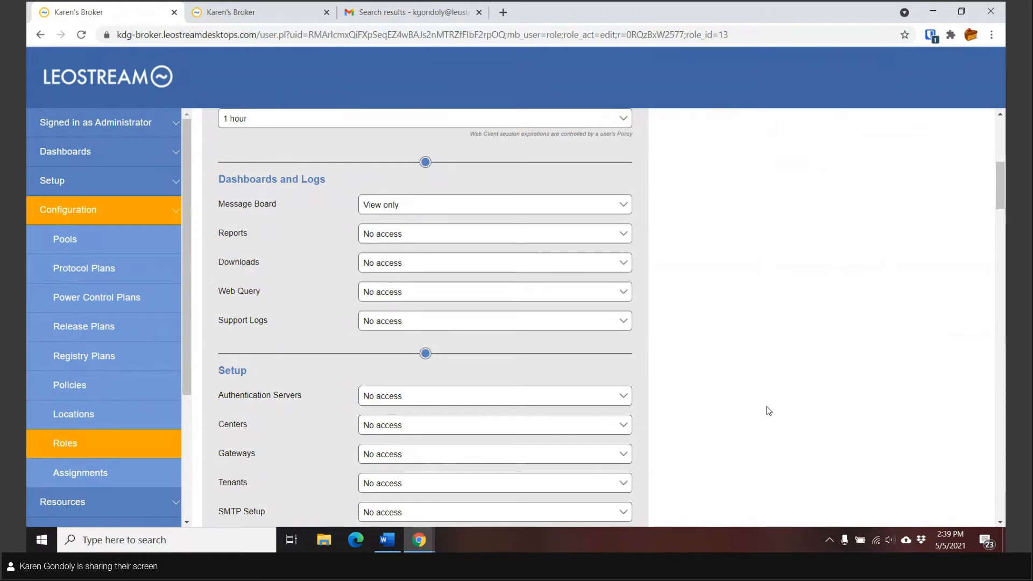
scroll(449, 250, down, 3)
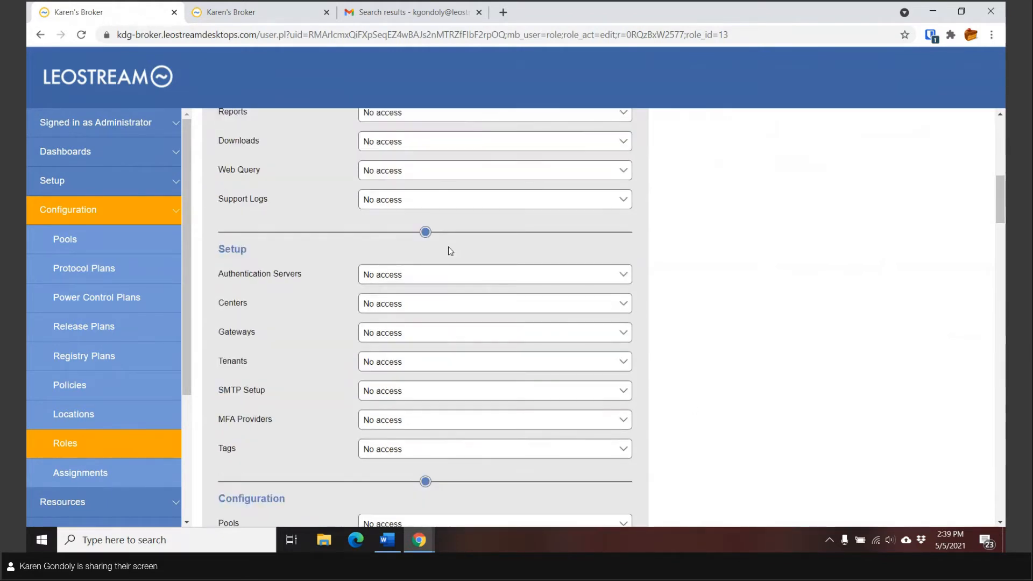
scroll(431, 339, down, 3)
scroll(431, 339, down, 5)
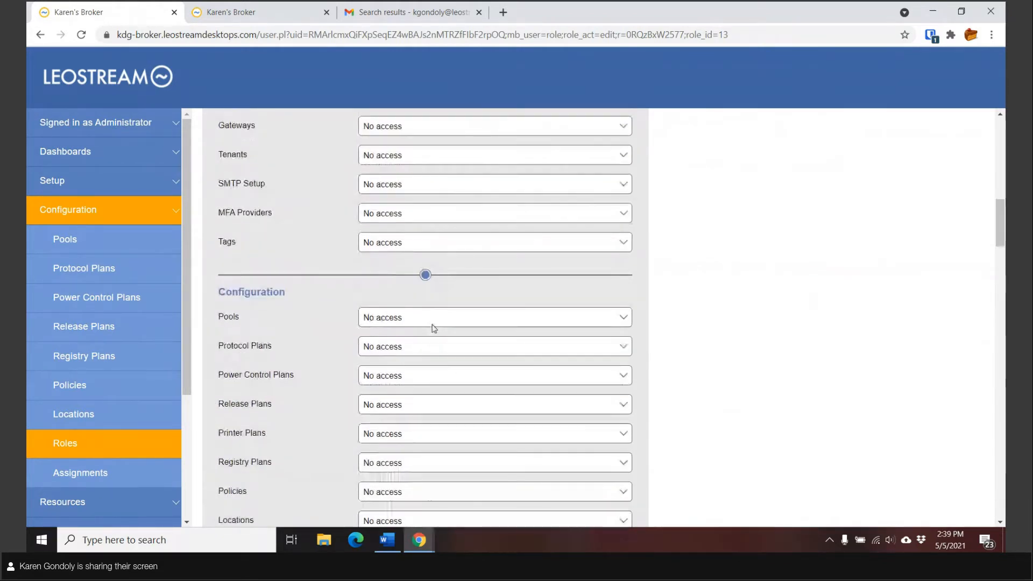
scroll(409, 320, up, 2)
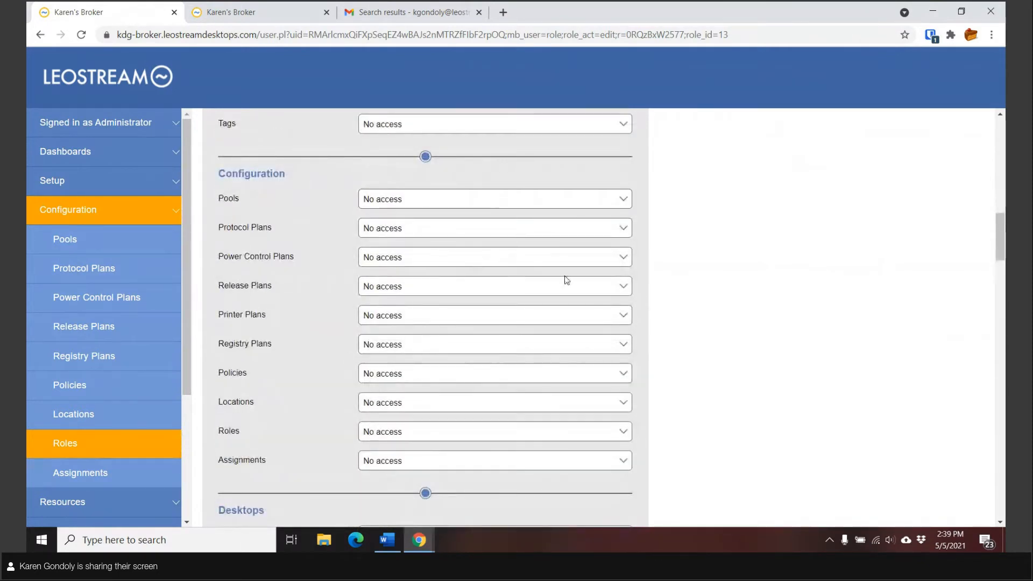
scroll(591, 289, down, 6)
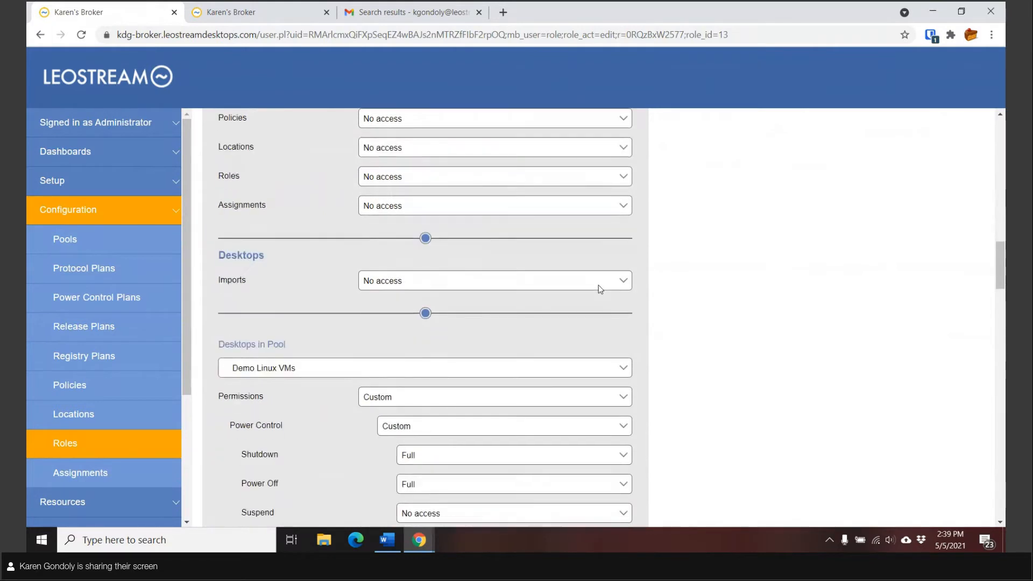
scroll(526, 289, down, 1)
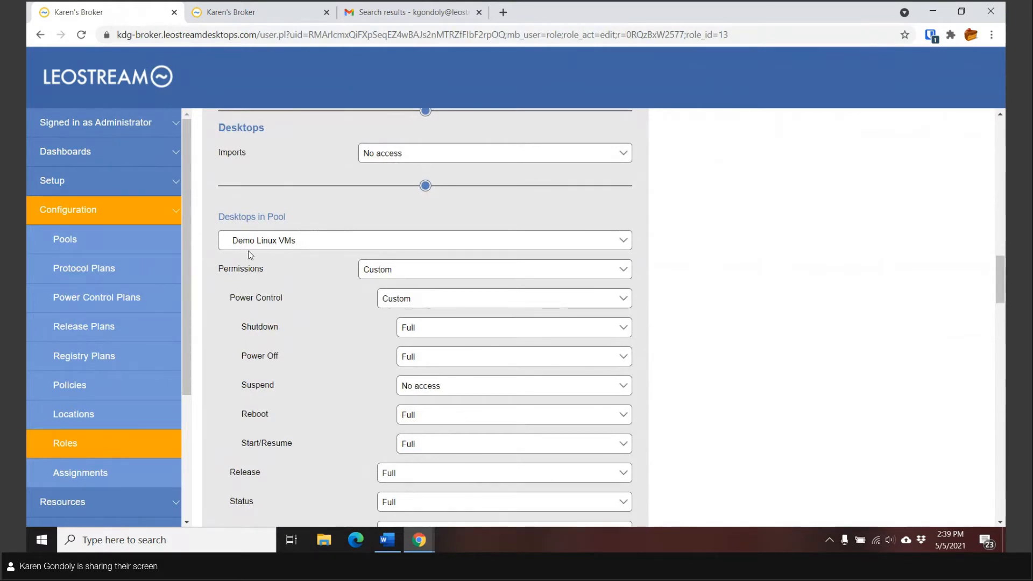
scroll(310, 273, down, 2)
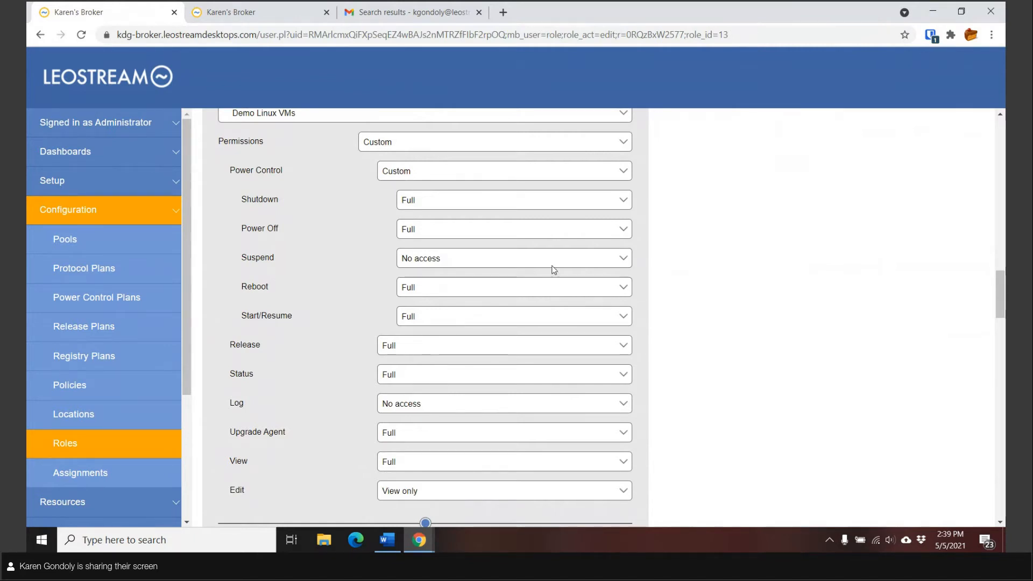
scroll(553, 269, down, 2)
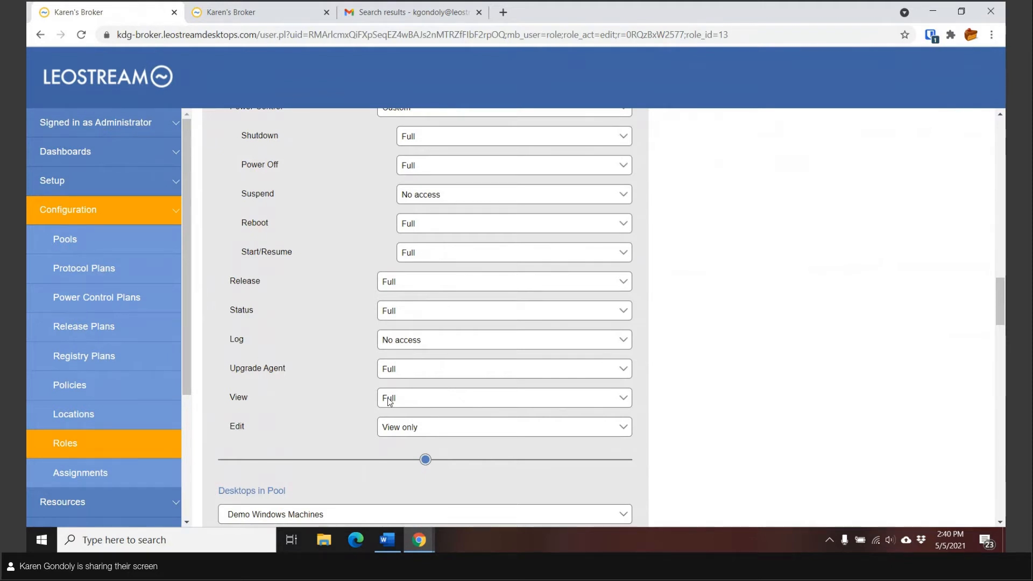
click(404, 431)
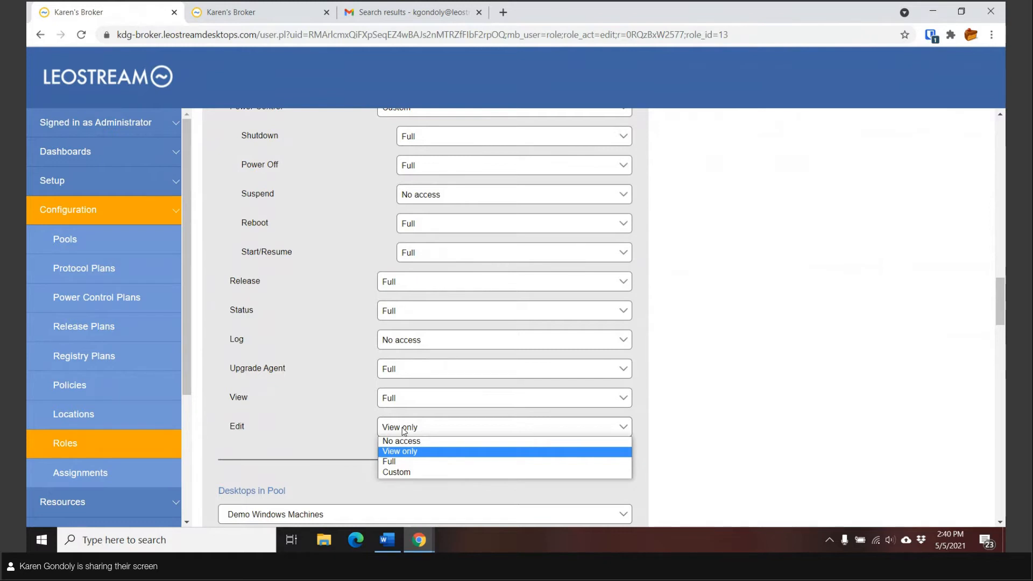
click(404, 431)
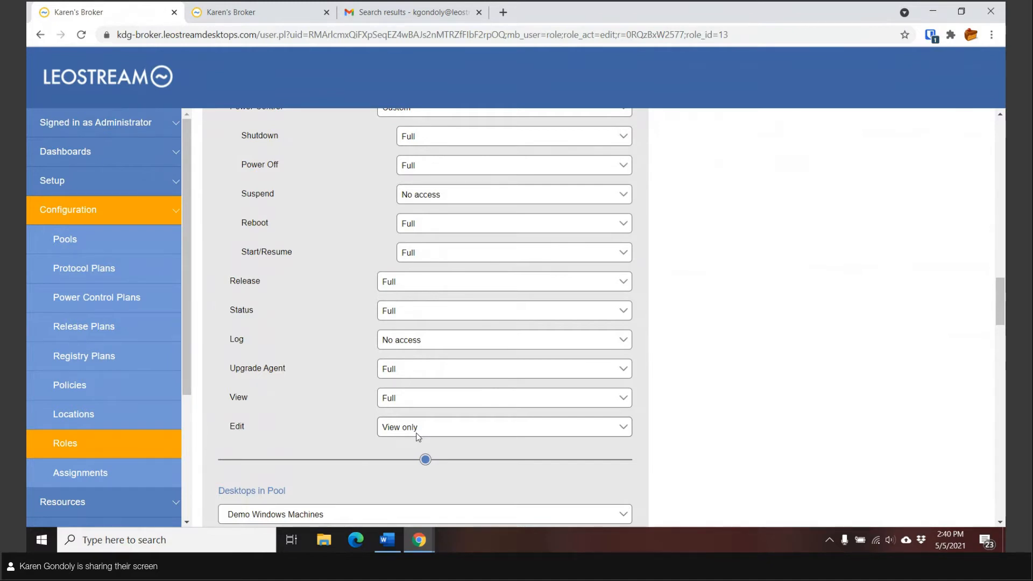
scroll(664, 415, down, 5)
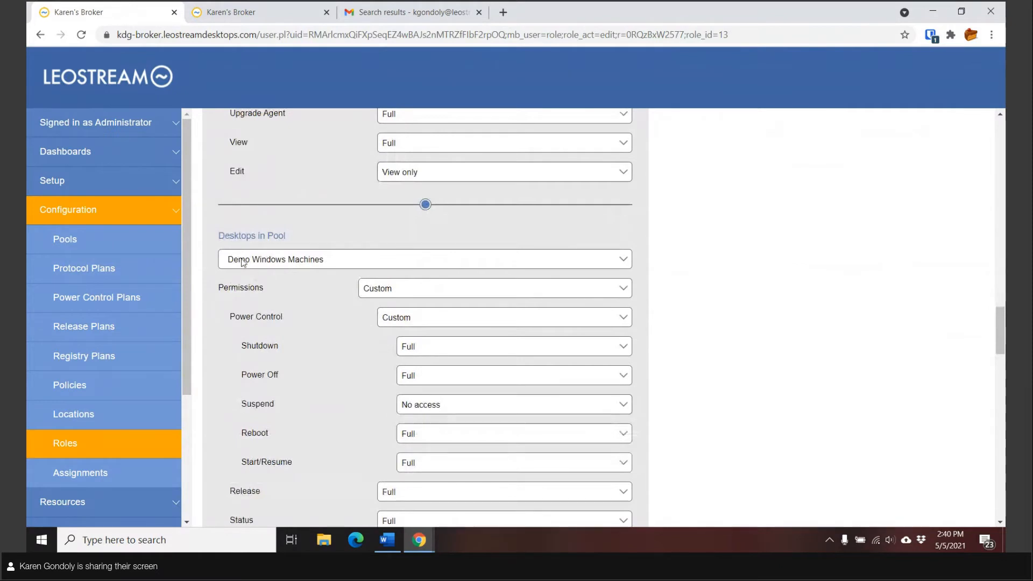
scroll(347, 267, down, 9)
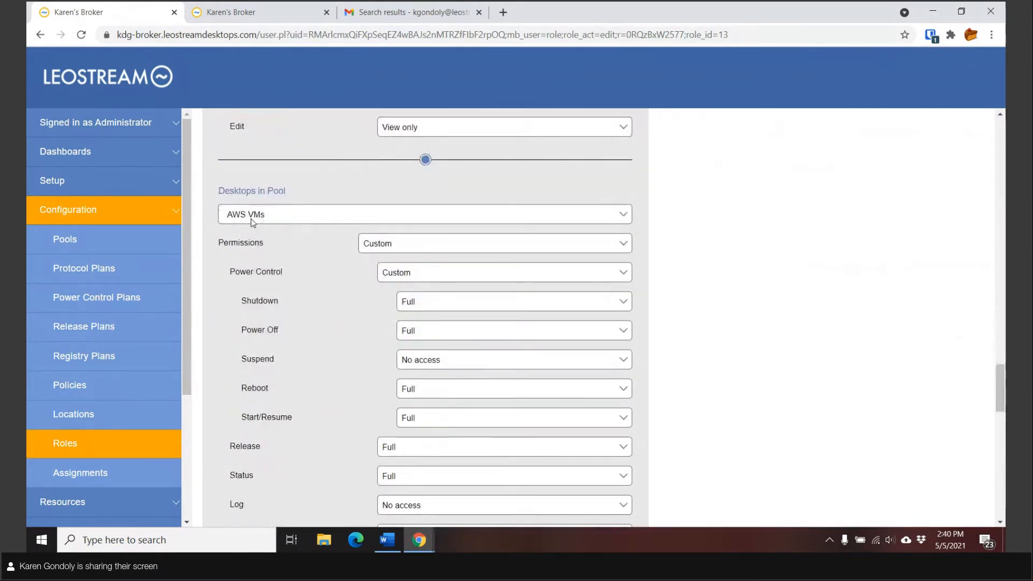
scroll(502, 308, up, 8)
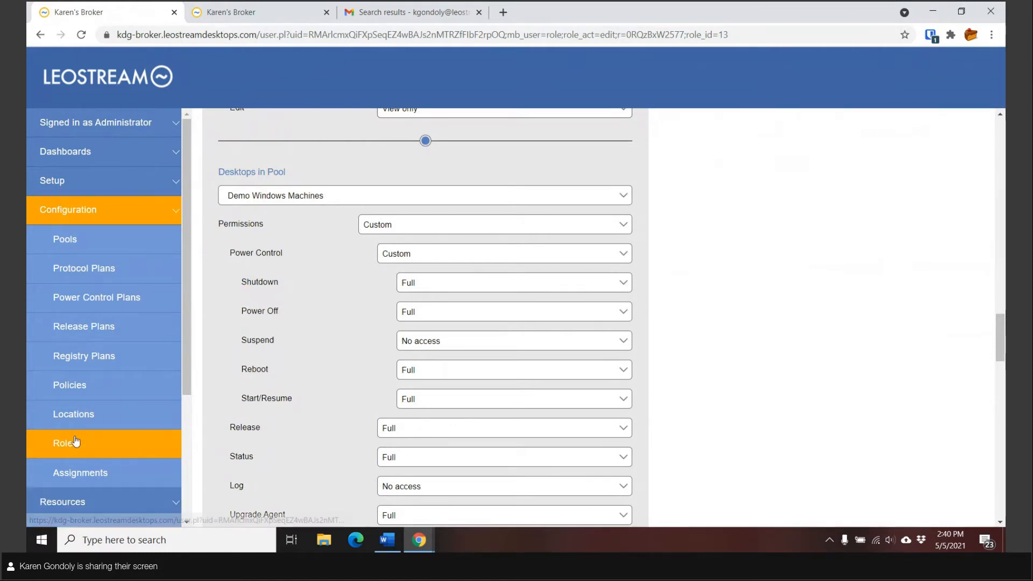
Step: Edit the Leostream server's role assignments, keeping Desktop Administrator for the second rule
click(73, 445)
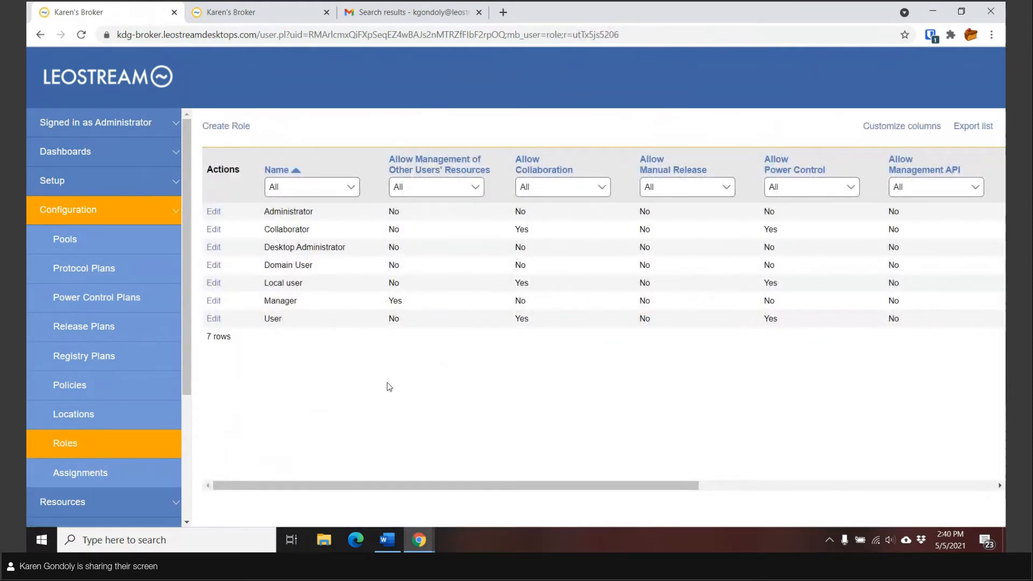
click(115, 484)
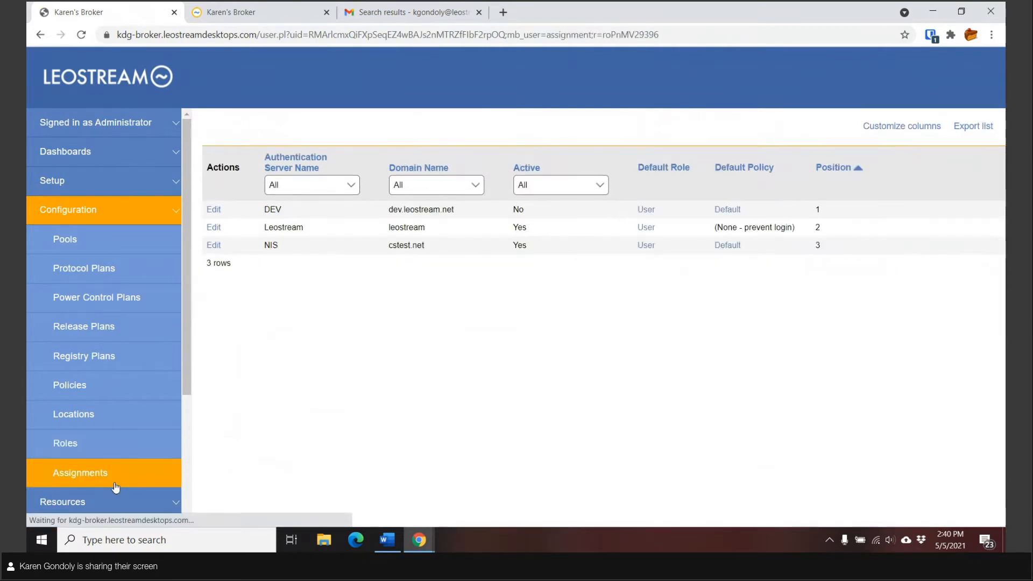
click(215, 230)
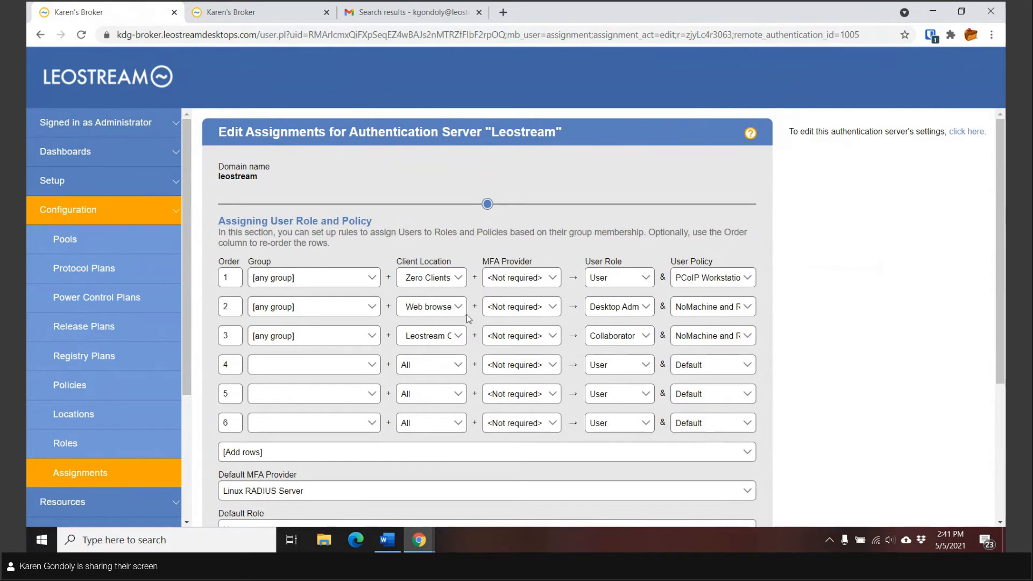
click(623, 307)
click(624, 311)
Step: Sign in on the end-user tab to list Linux NoMachine and Linux Remote Boost desktops
click(250, 23)
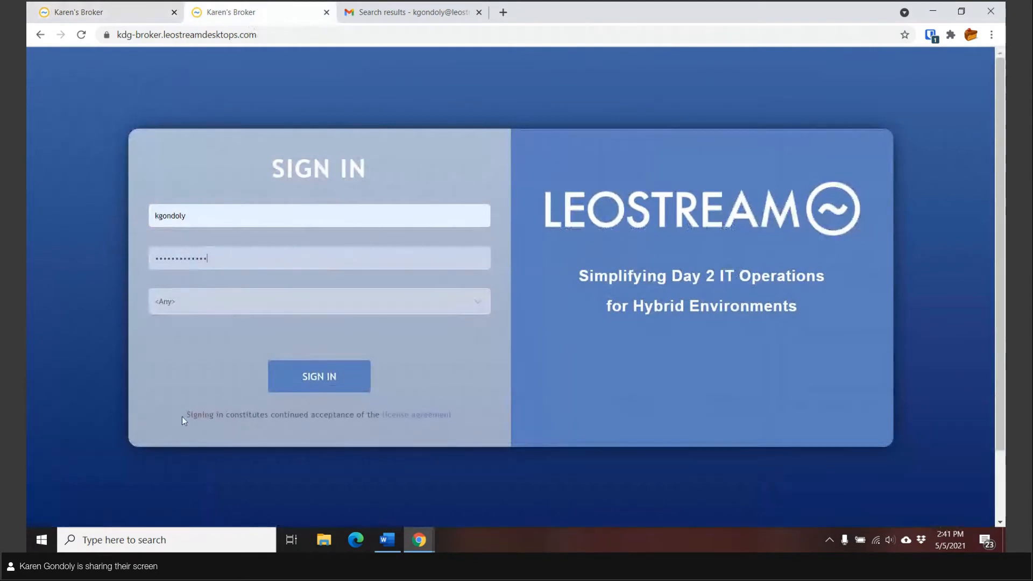
click(315, 389)
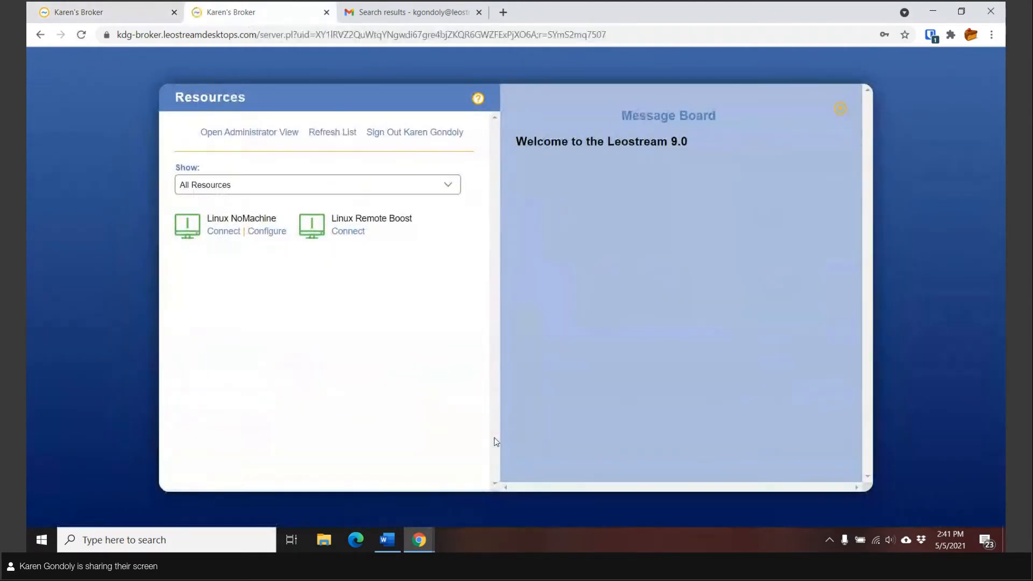
Step: Connect to Linux NoMachine, suppressing the resolution prompt and scaling the remote desktop to the window
click(223, 230)
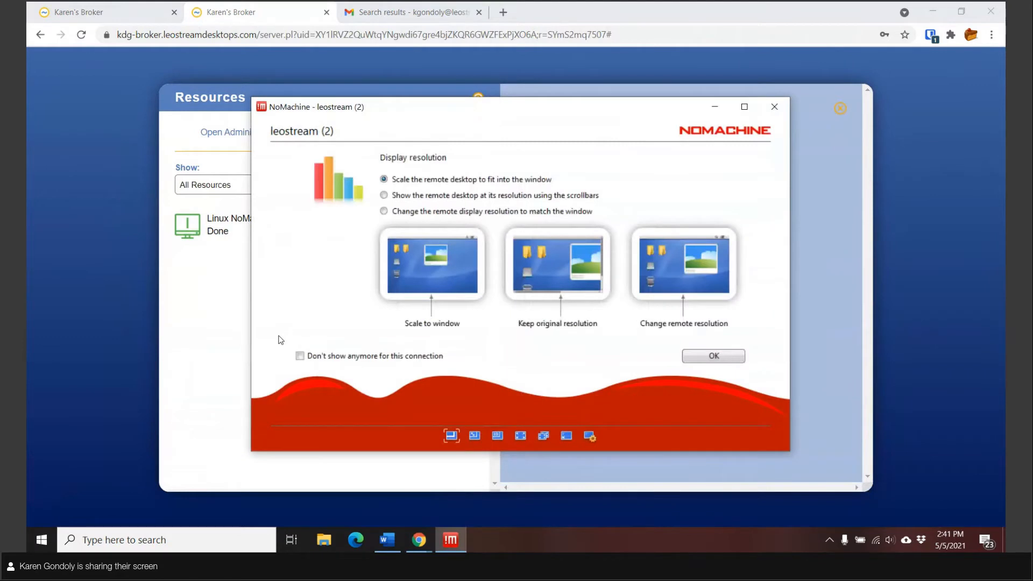
click(316, 354)
click(701, 361)
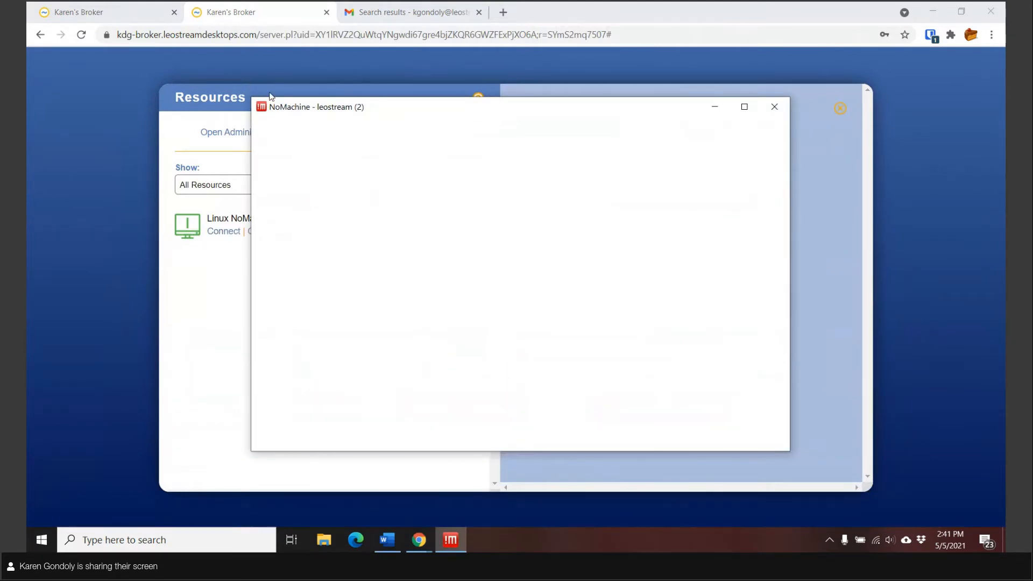
drag(368, 103, 517, 112)
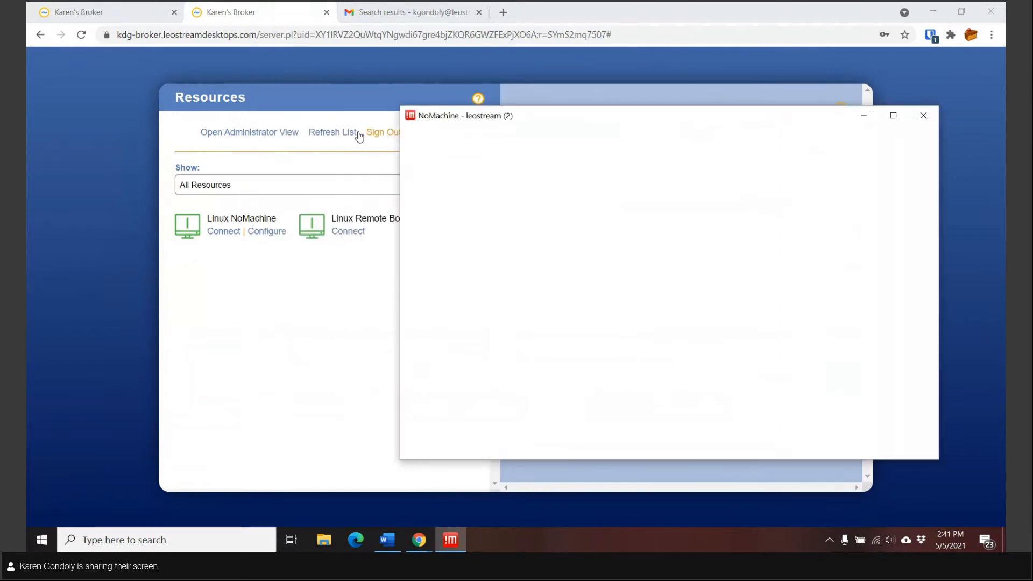
Step: Log in to the remote Linux session with the user's password, then minimise the session
click(484, 295)
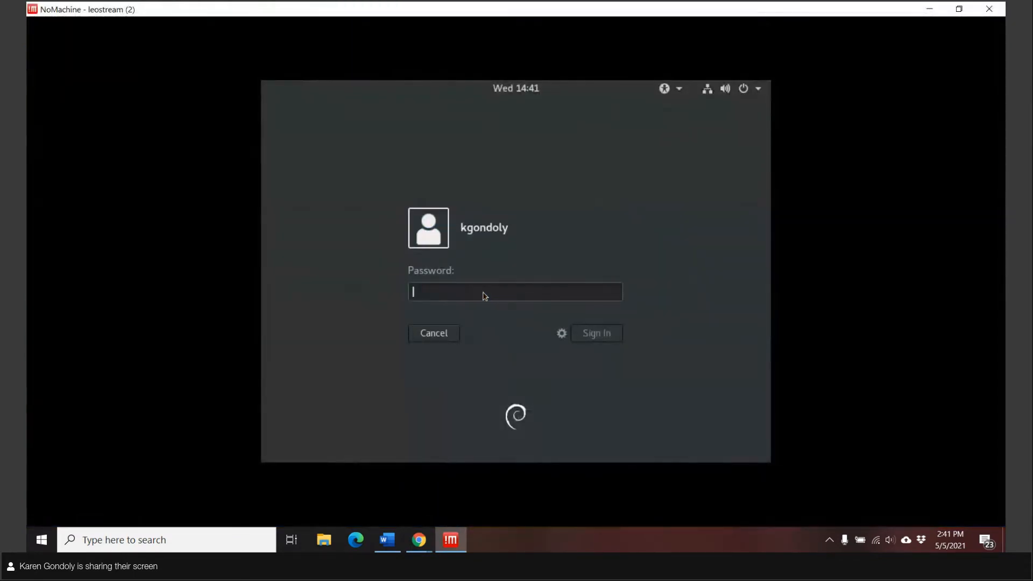
text(•••••••••••••)
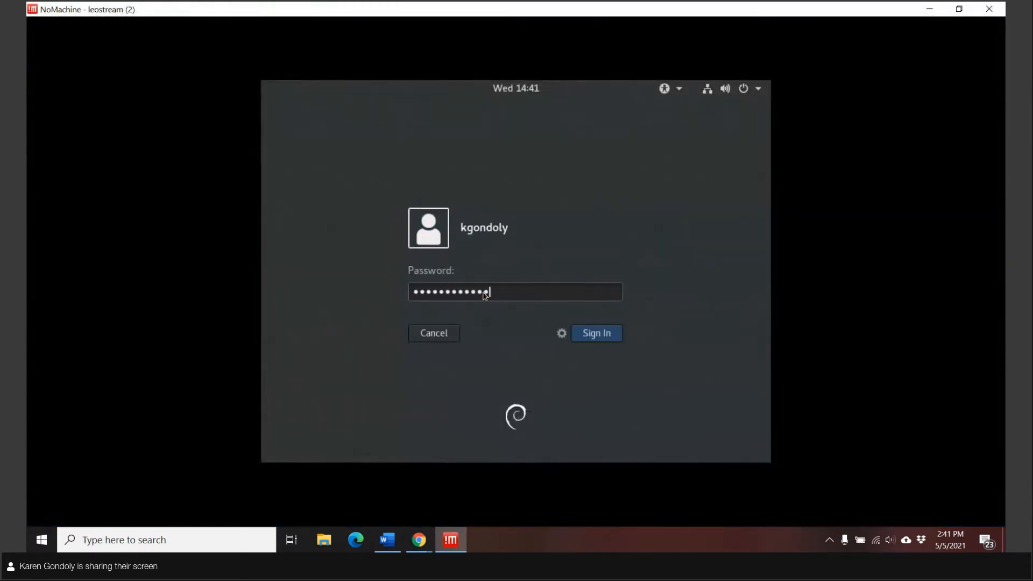
key(Return)
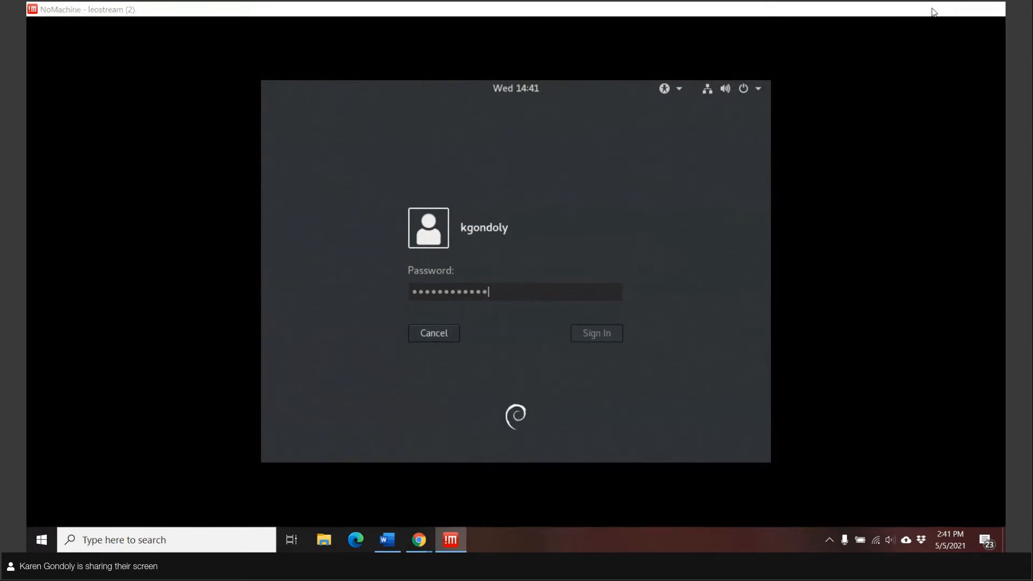
click(927, 10)
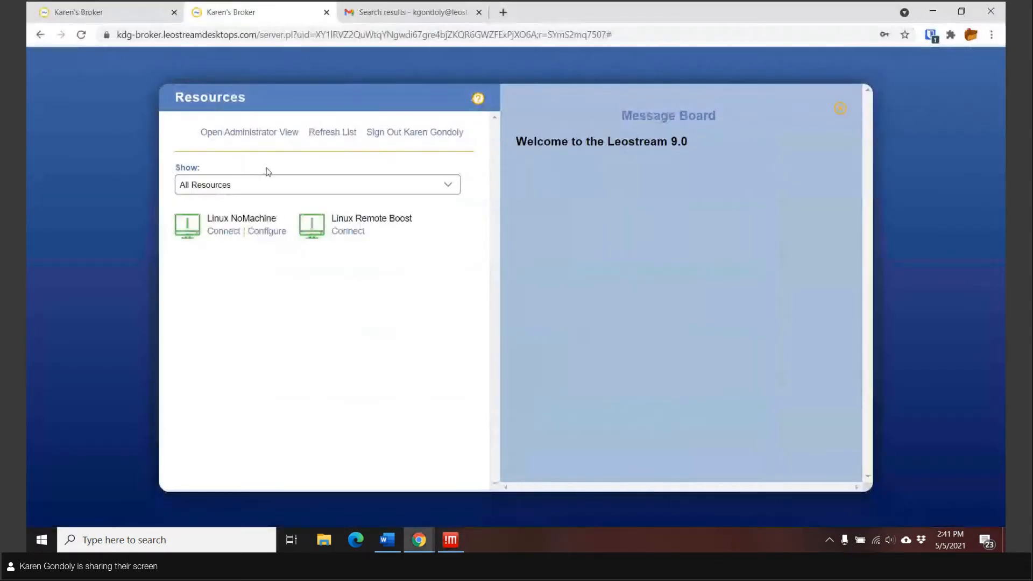
Step: Open the Administrator View in a new tab from the Resources page
click(234, 137)
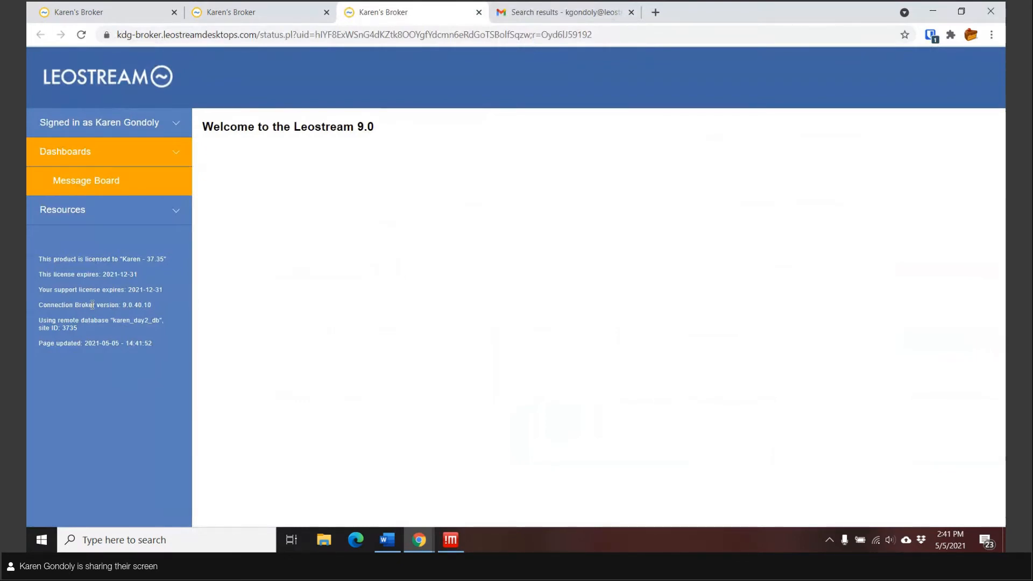
Step: Open Resources > Desktops and scroll across the table's availability and power status columns
click(80, 210)
click(80, 216)
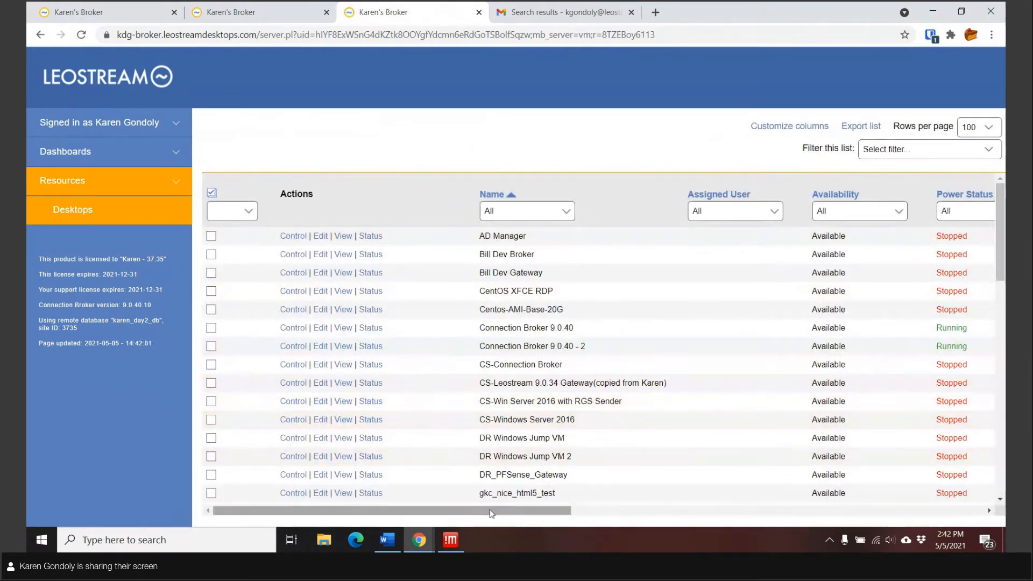
drag(493, 511, 546, 520)
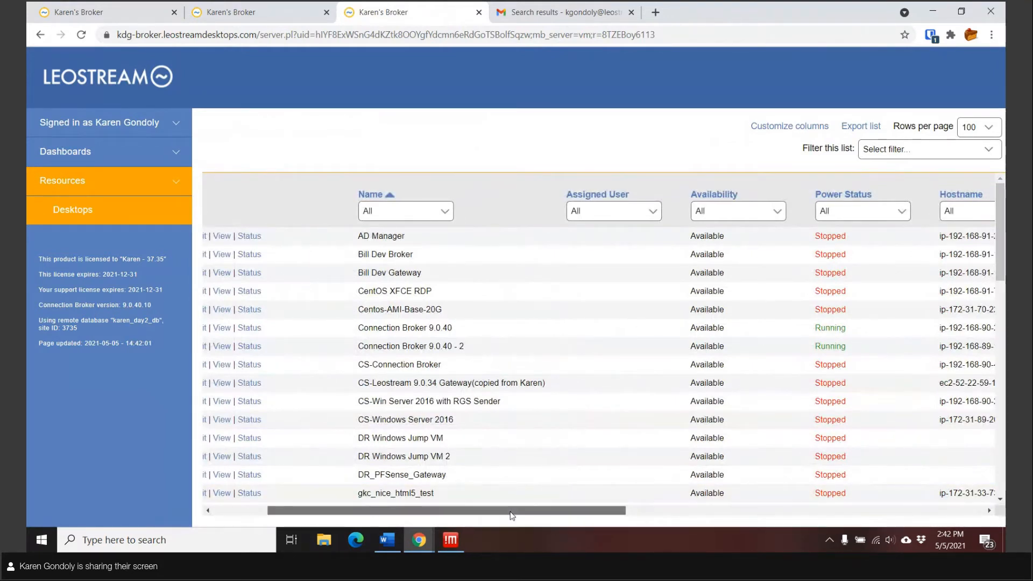
drag(511, 516, 403, 513)
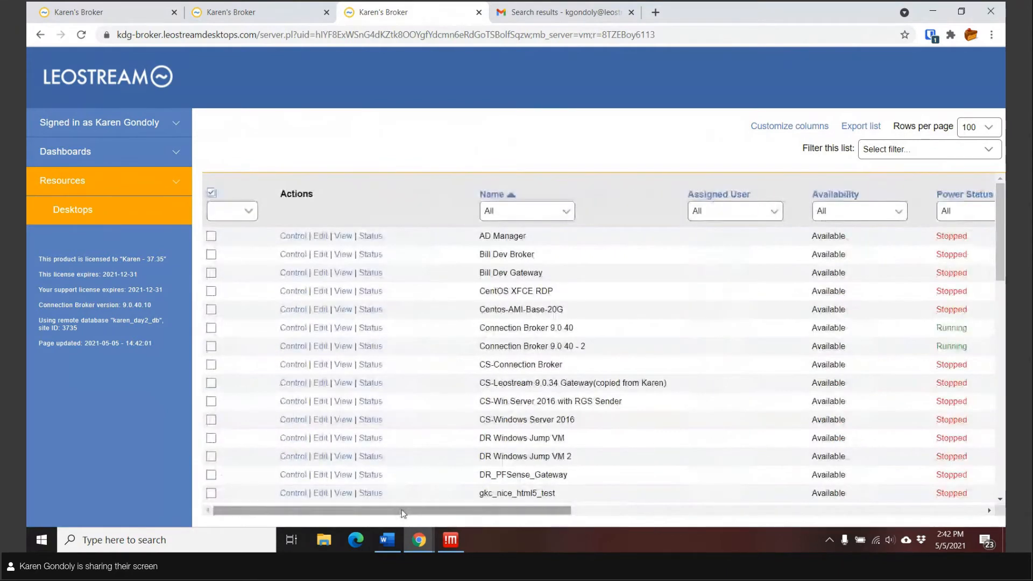
Step: Mark AD Manager, Bill Dev Broker and Bill Dev Gateway, open bulk Control, then cancel unchanged
click(292, 310)
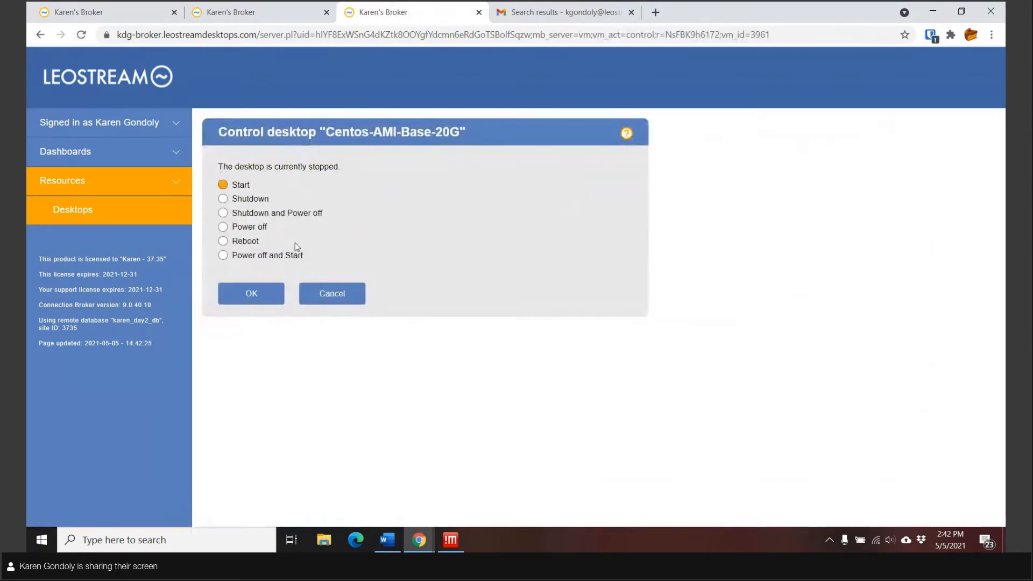
click(74, 210)
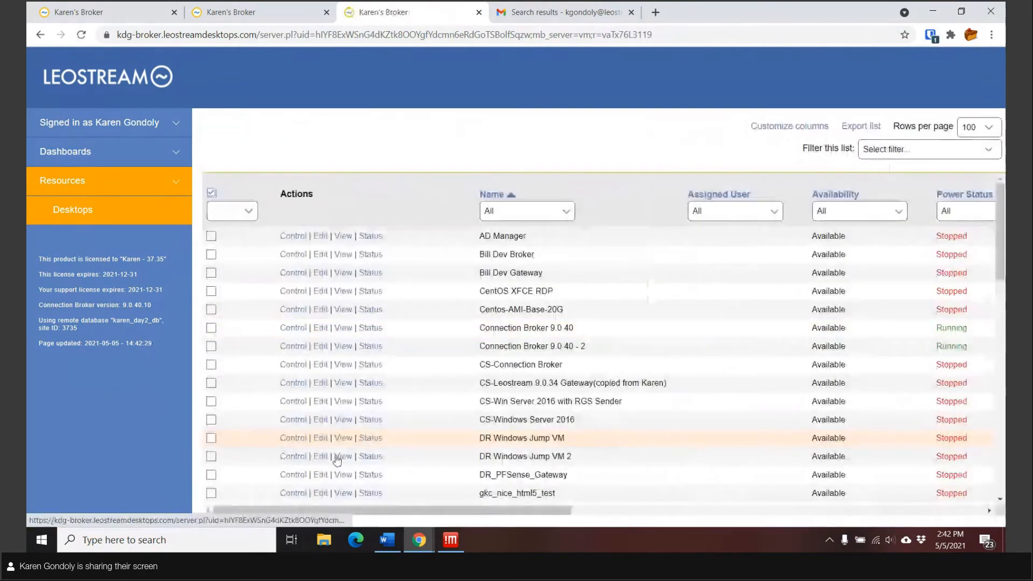
click(211, 235)
click(211, 254)
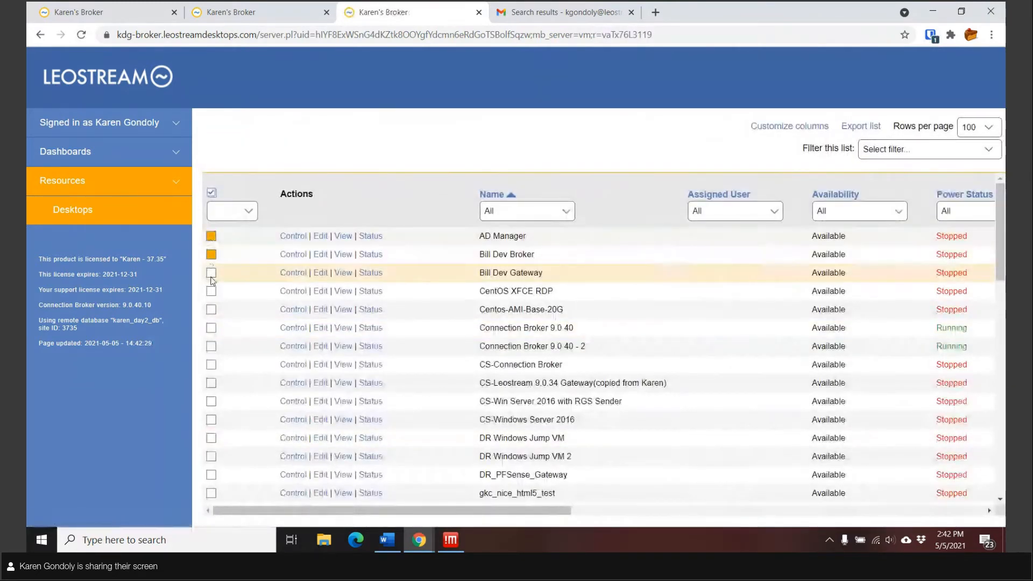
click(211, 273)
click(245, 211)
click(235, 240)
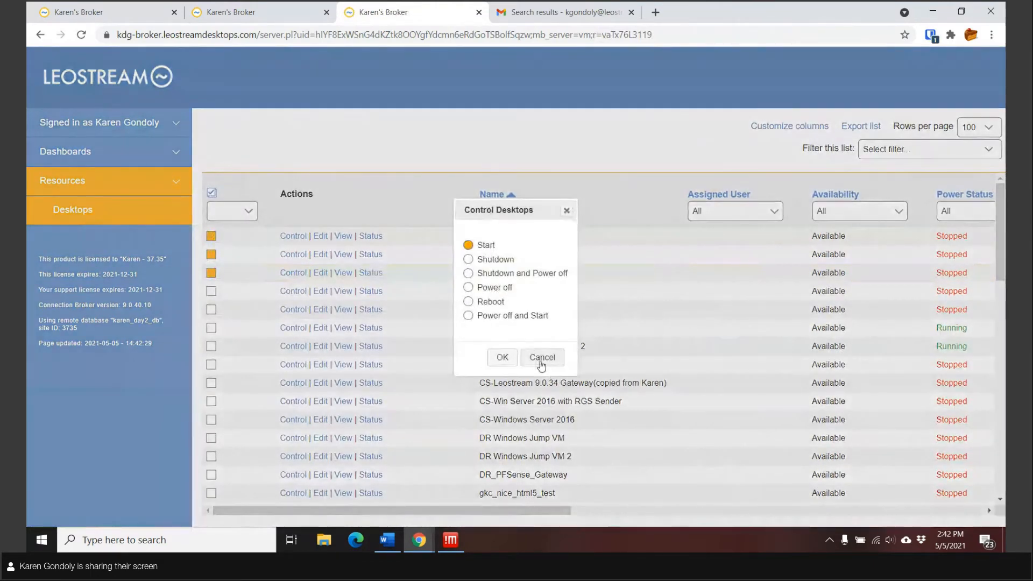
click(542, 360)
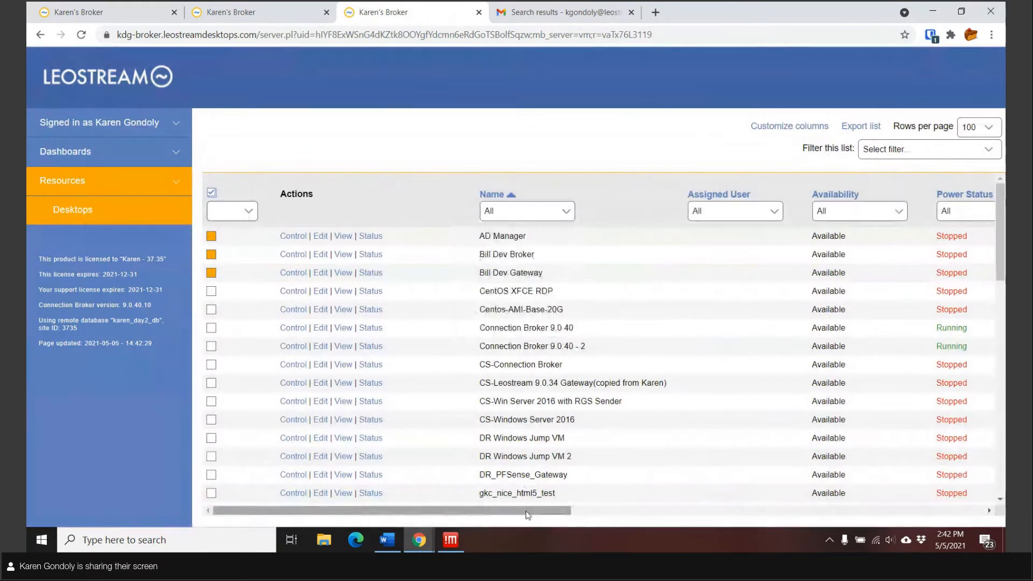
drag(527, 515, 859, 519)
Step: Dismiss the Center filter, then select and deselect all desktops with the header checkbox
click(694, 214)
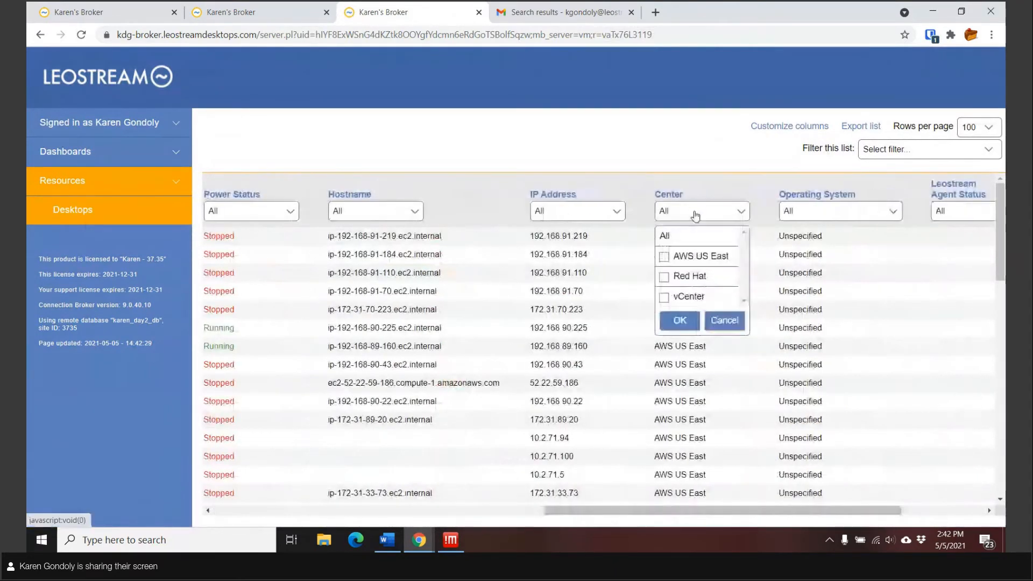
click(724, 321)
scroll(719, 417, down, 3)
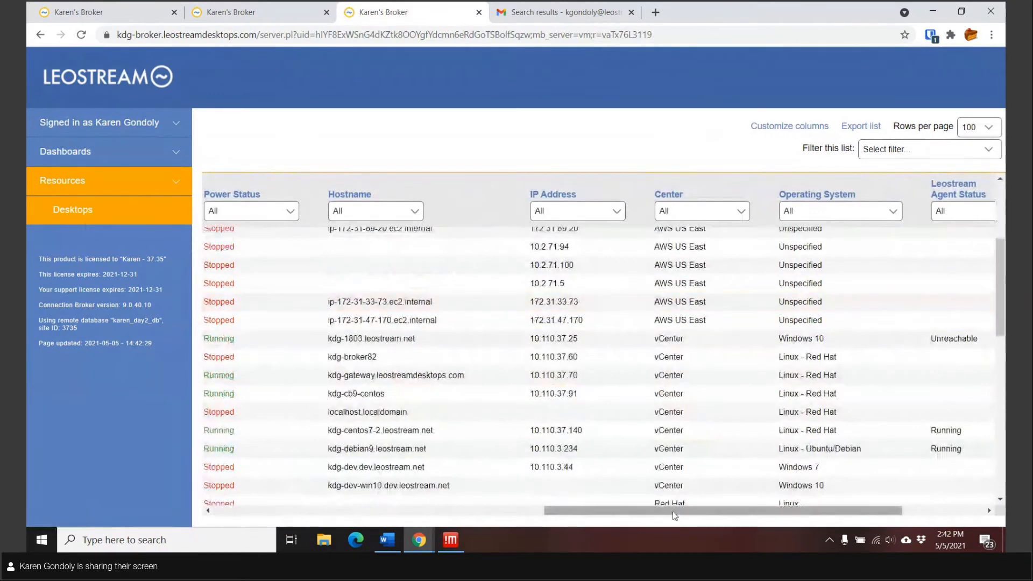
drag(673, 511, 338, 481)
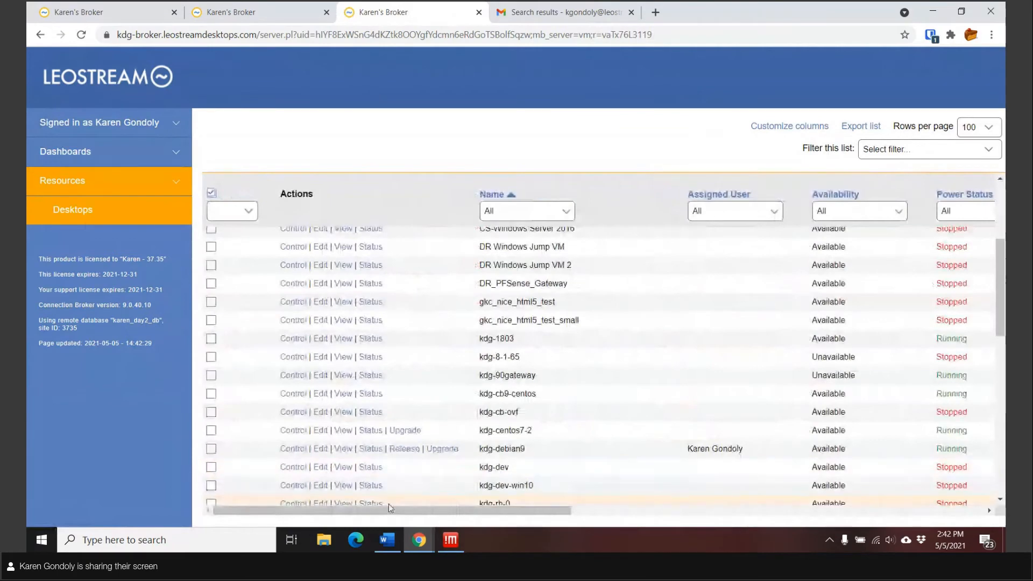
scroll(405, 313, up, 2)
scroll(404, 313, up, 1)
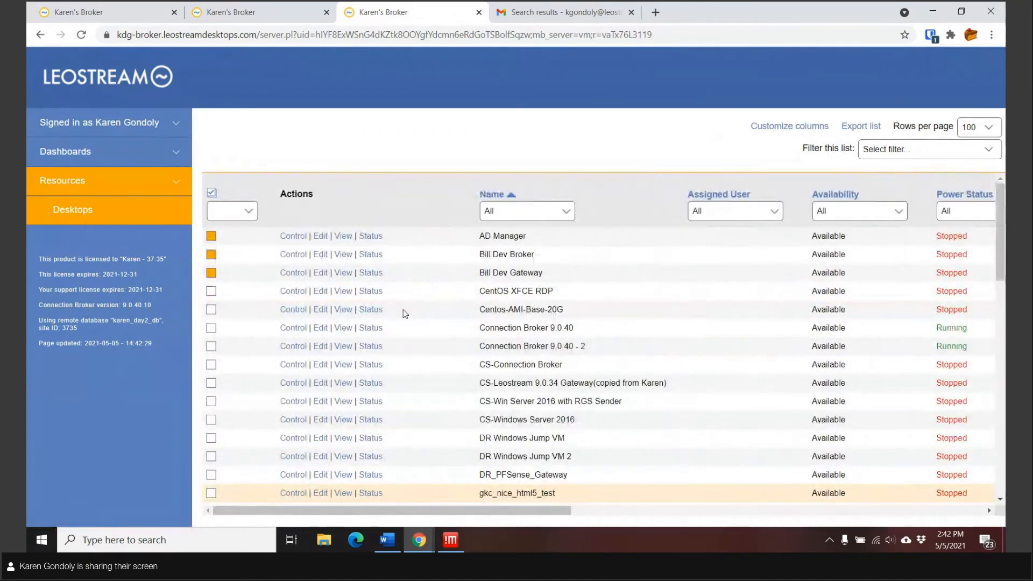
click(211, 194)
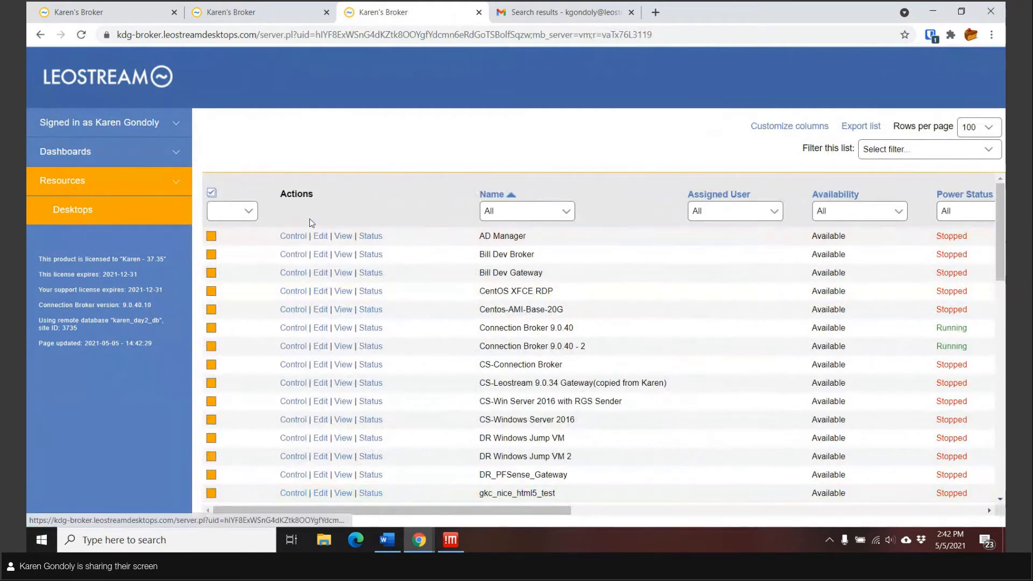
click(209, 197)
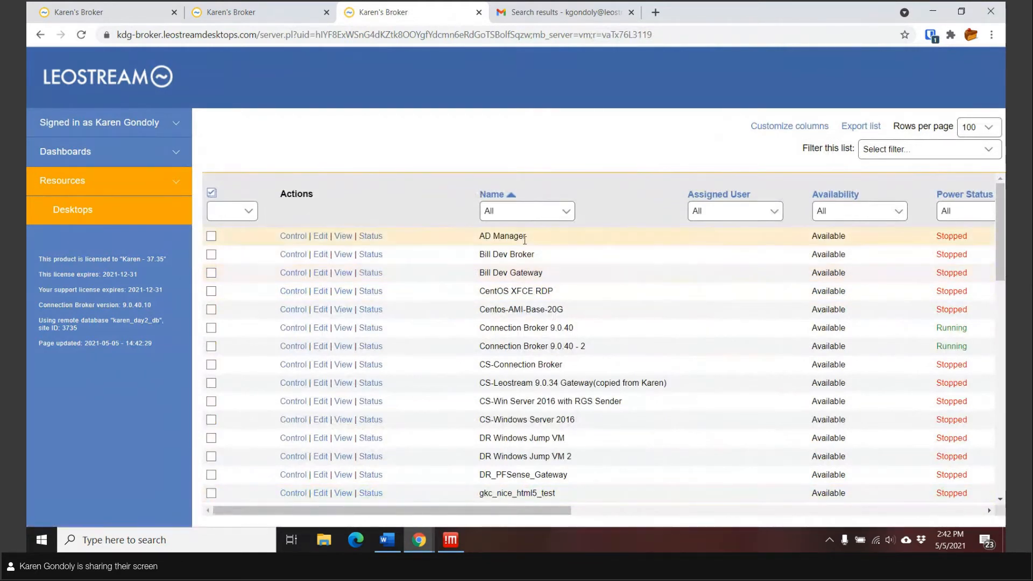
Step: Filter the Desktops list by name letter K so only the kdg desktops show
click(565, 211)
scroll(524, 378, down, 2)
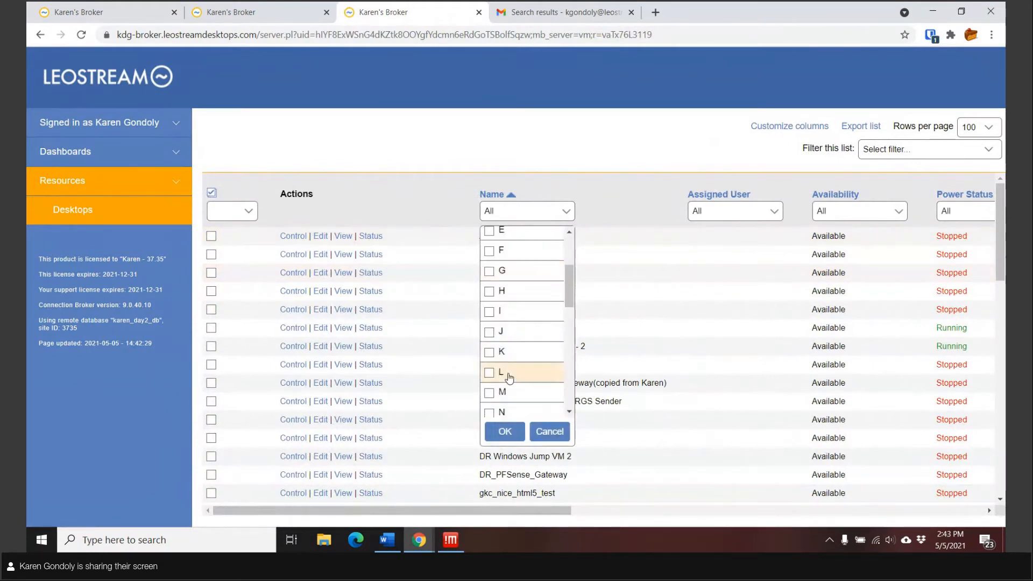
click(502, 352)
click(506, 432)
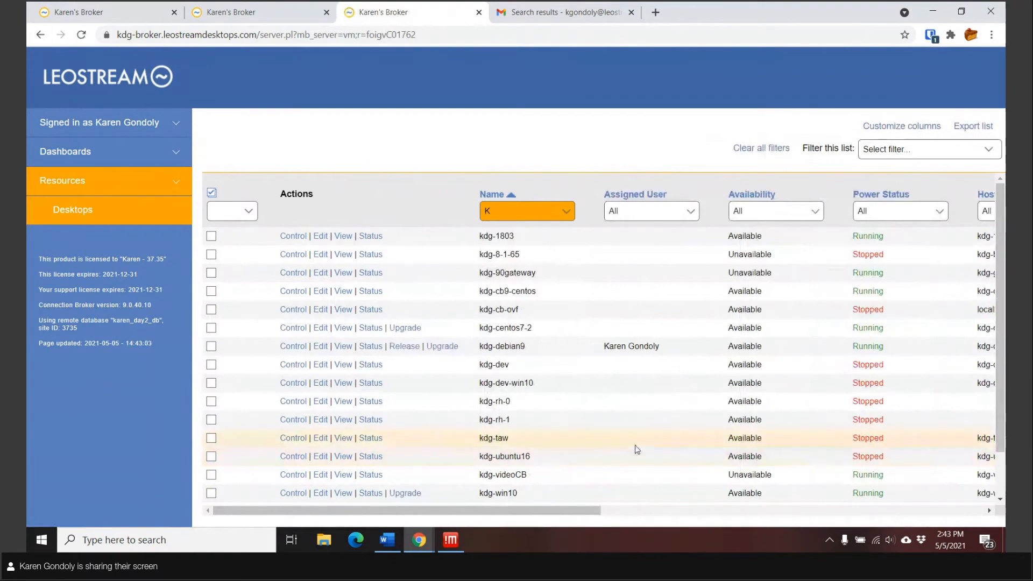
scroll(635, 445, down, 2)
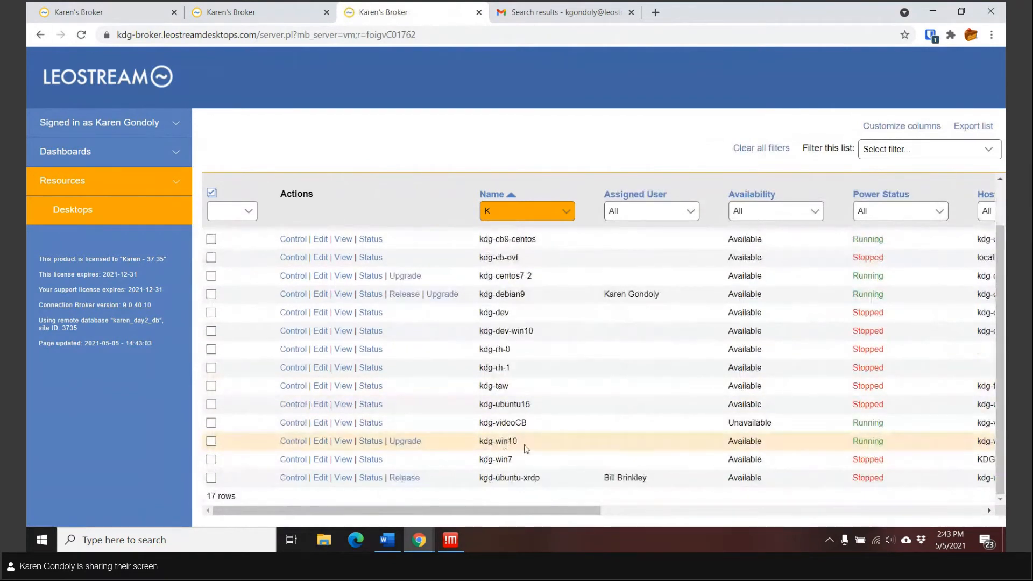
Step: Open kdg-win10's View page listing viewers from Leostream Gateway HTML5 to Remote Desktop
click(344, 445)
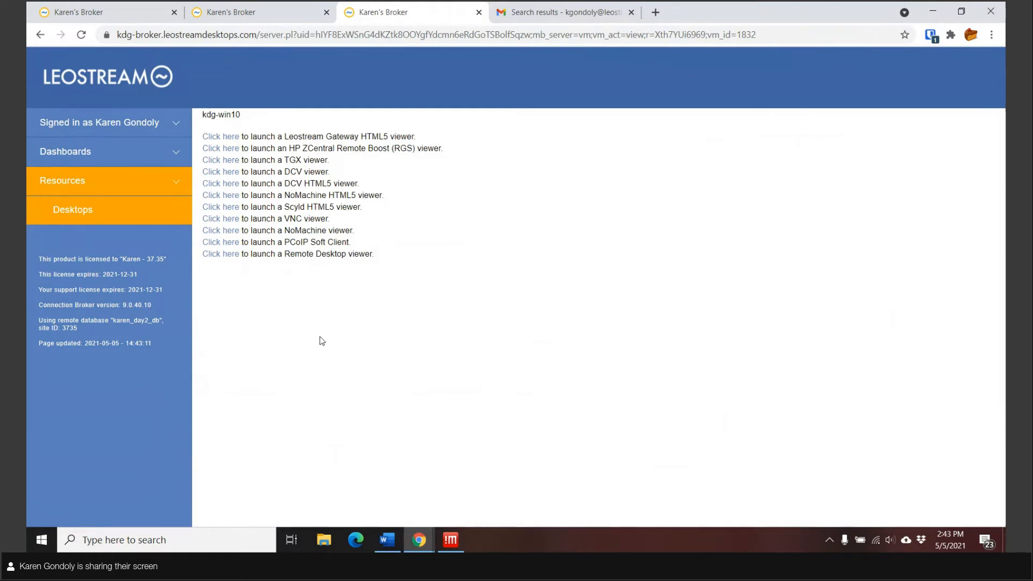
Step: Launch a Remote Desktop session to kdg-win10.leostream.net, accepting the publisher warning and entering the desktop password
click(225, 255)
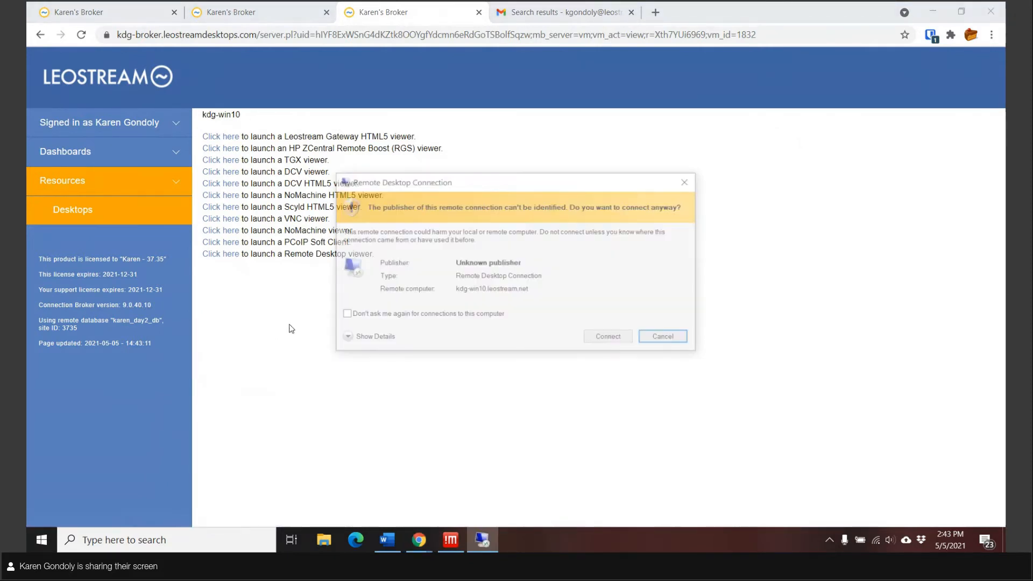
click(605, 337)
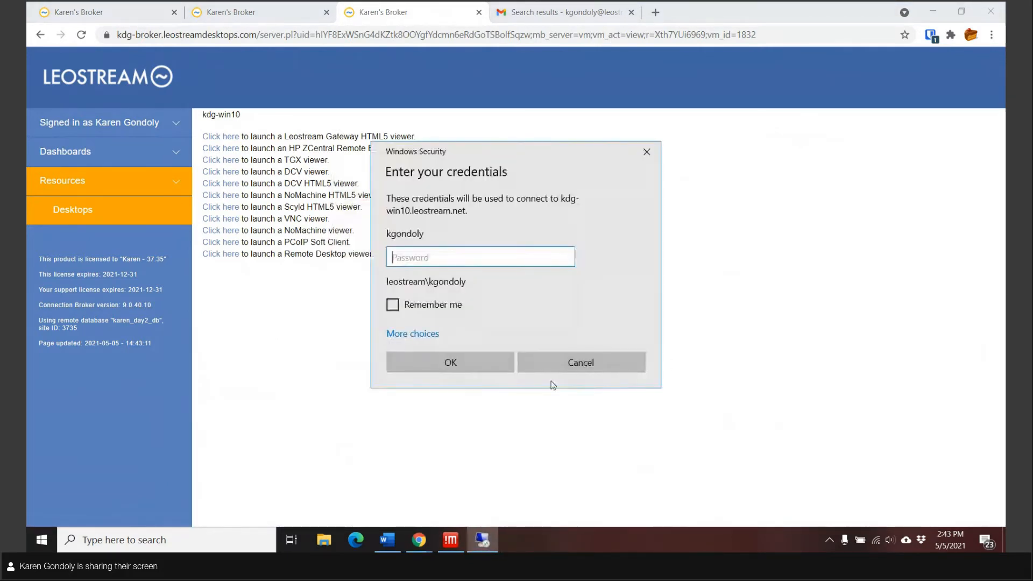
text(************)
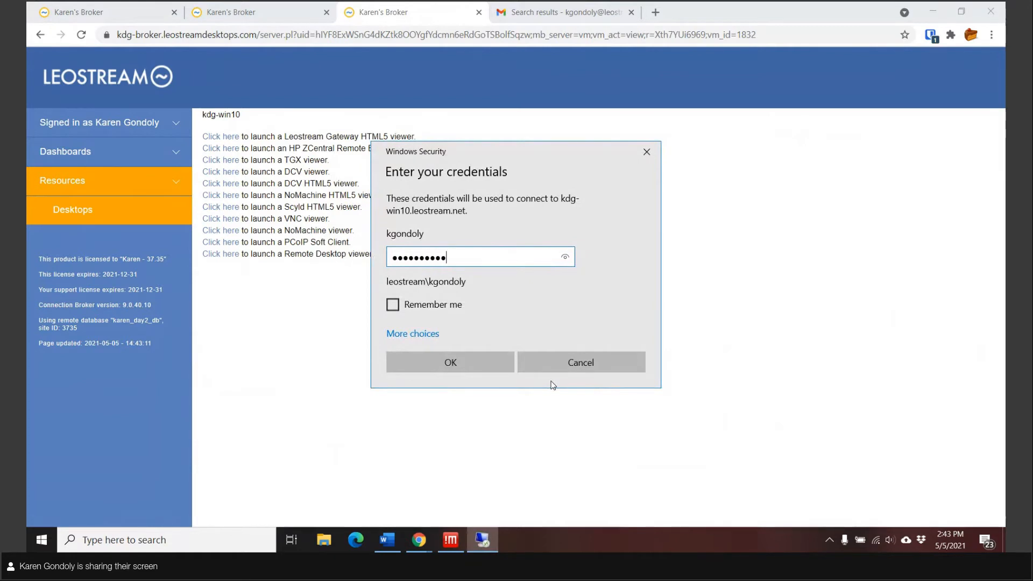
key(Return)
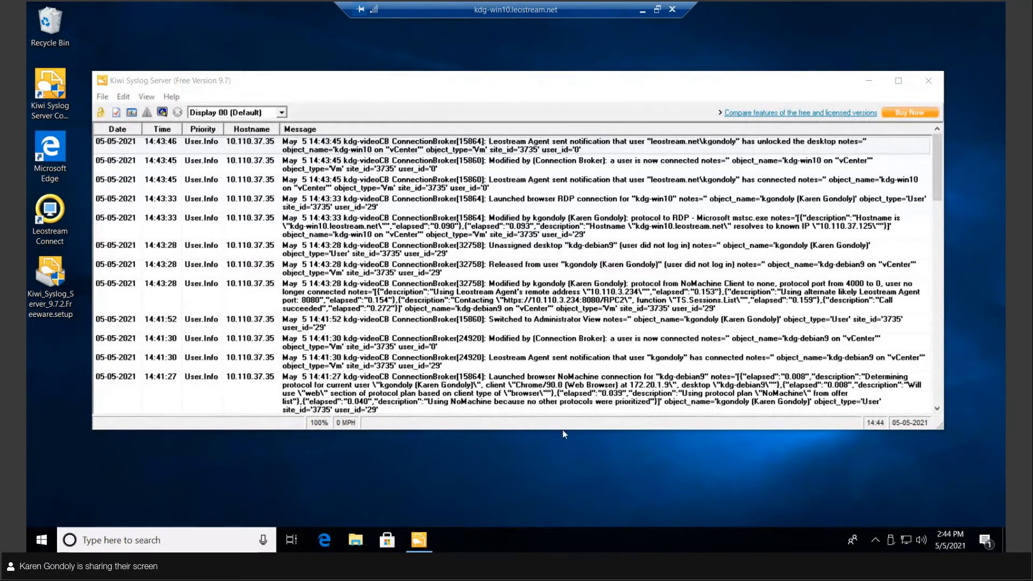
Step: Back in the admin broker tab, open System > Log and its settings showing syslog to 10.110.37.125
click(643, 11)
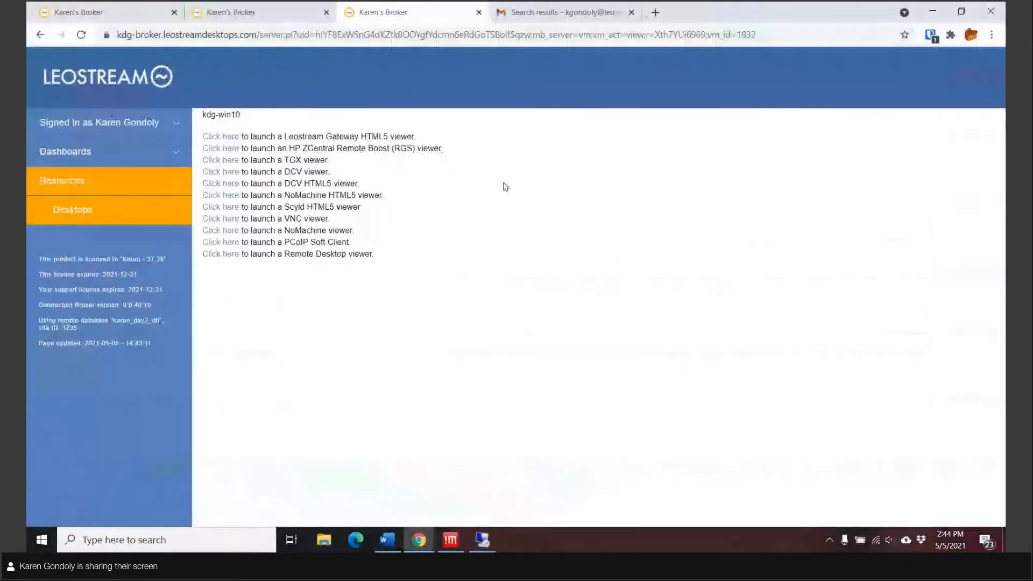
click(89, 11)
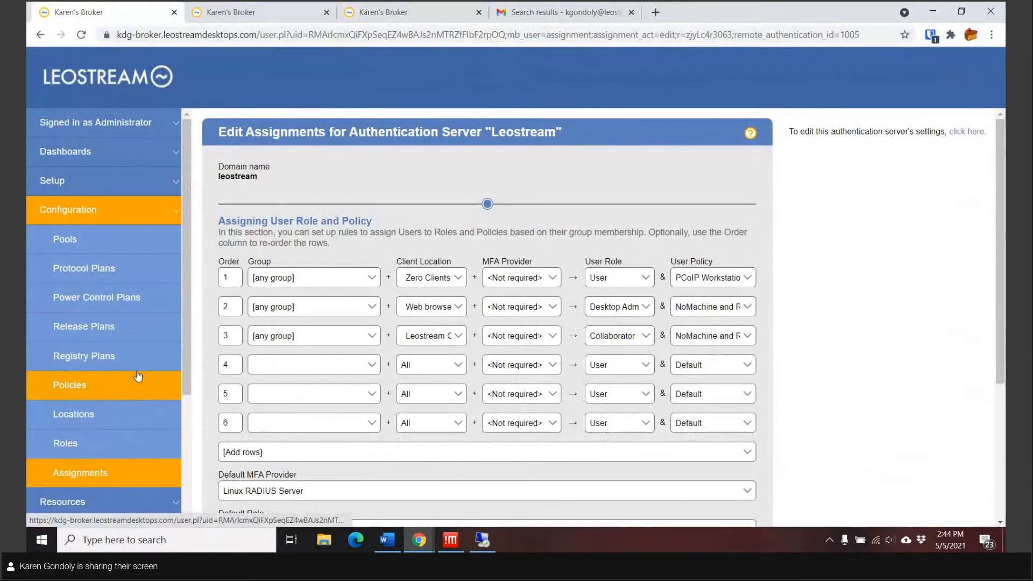
scroll(141, 378, down, 3)
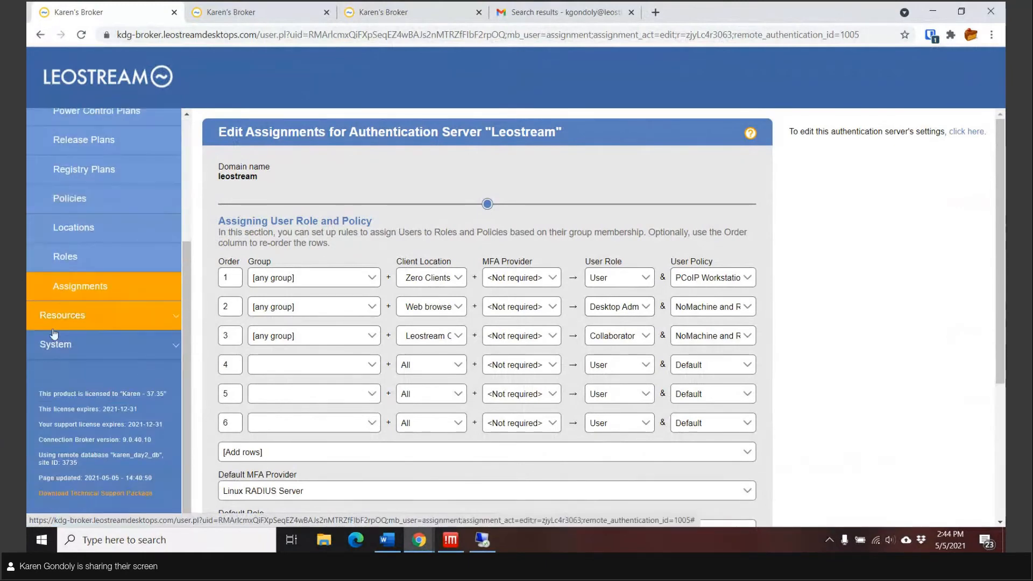
click(54, 354)
click(34, 154)
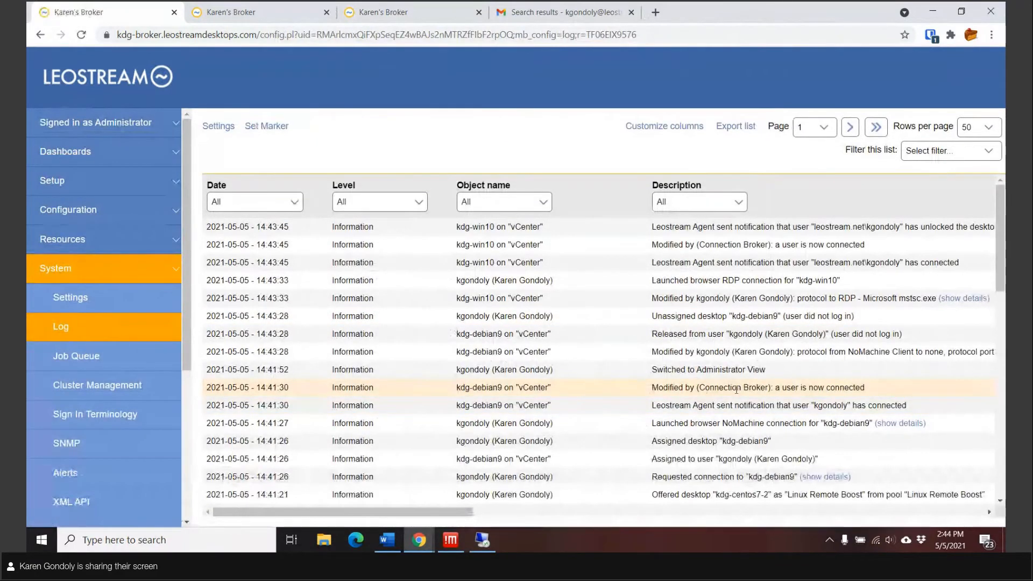
drag(697, 370, 760, 372)
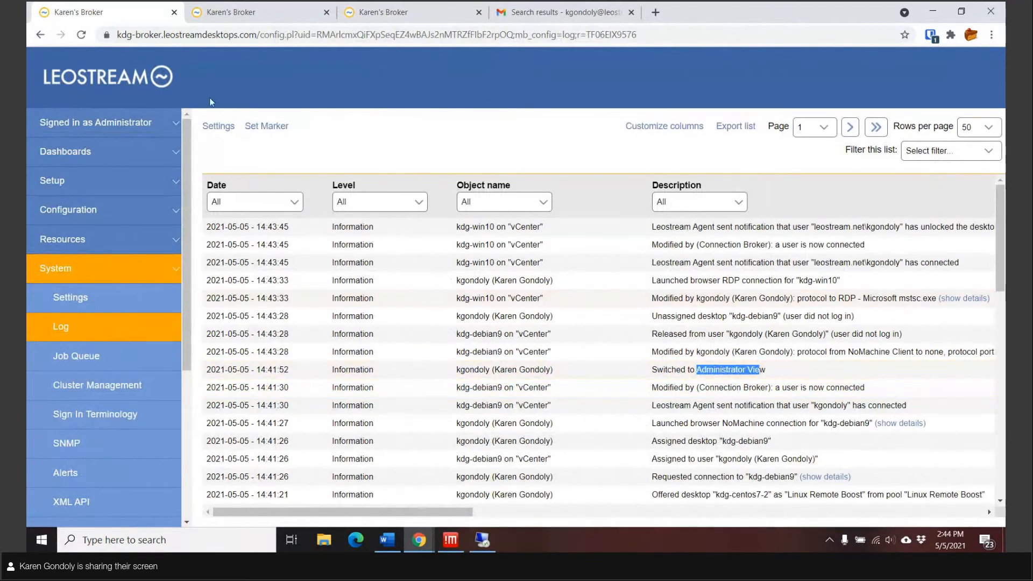
click(205, 131)
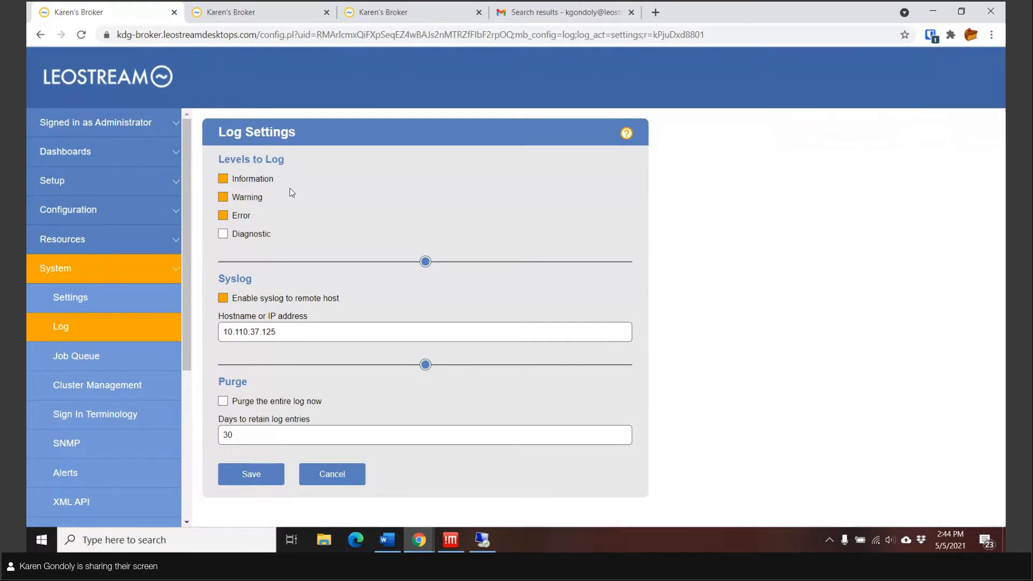
Step: Cancel Log Settings without changes to return to the event log list
click(332, 479)
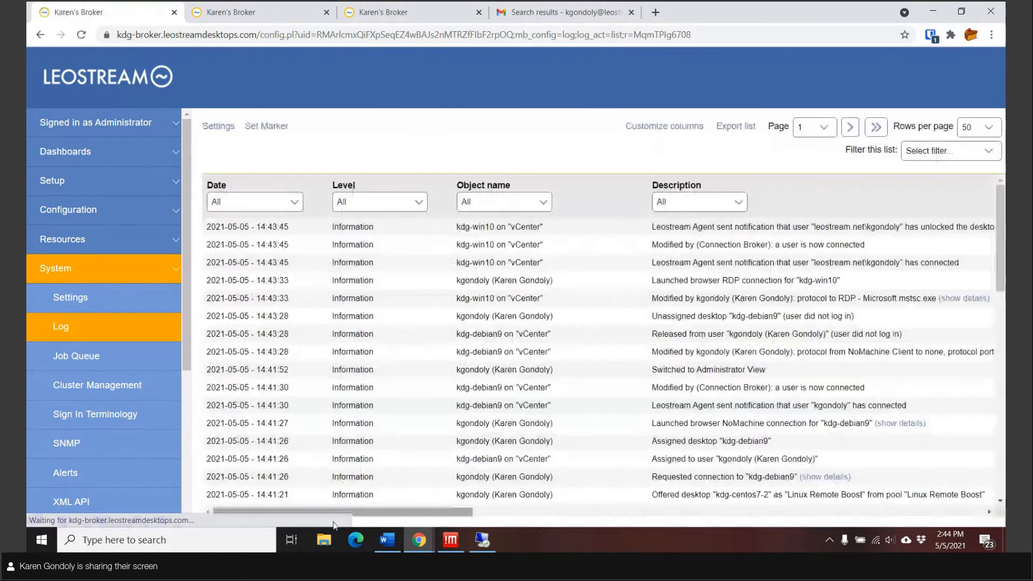
mouse_move(482, 540)
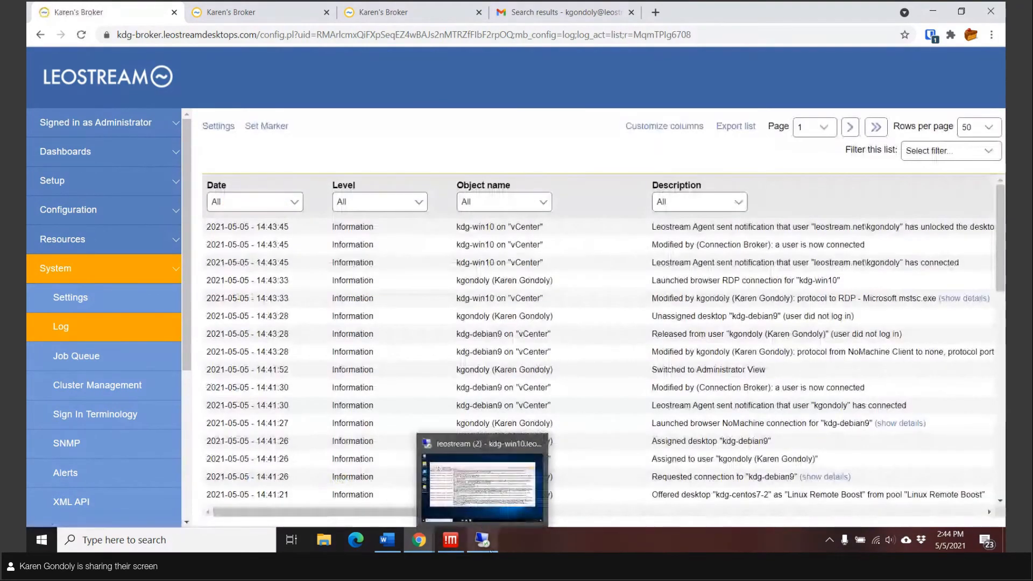
click(485, 506)
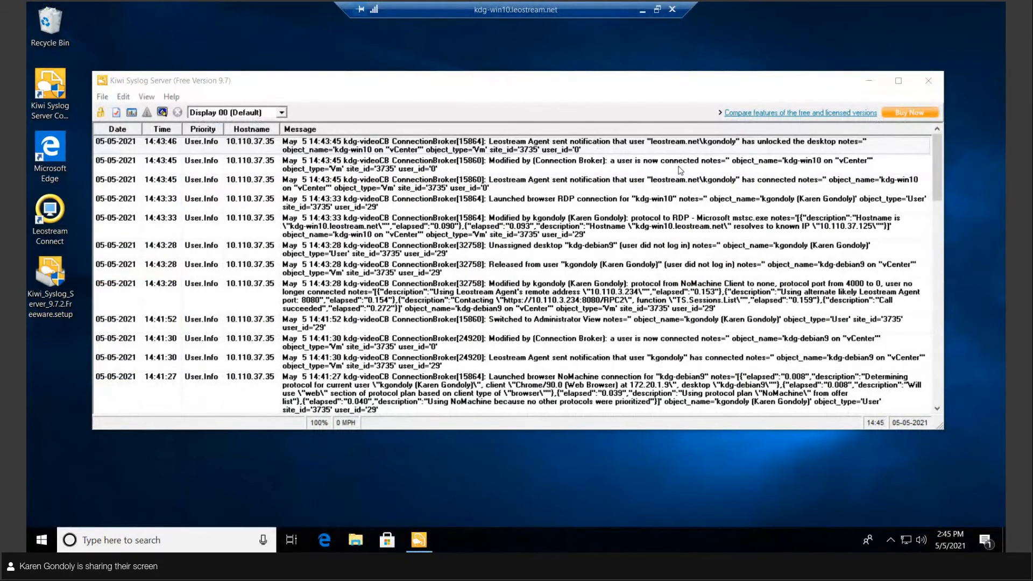
click(641, 12)
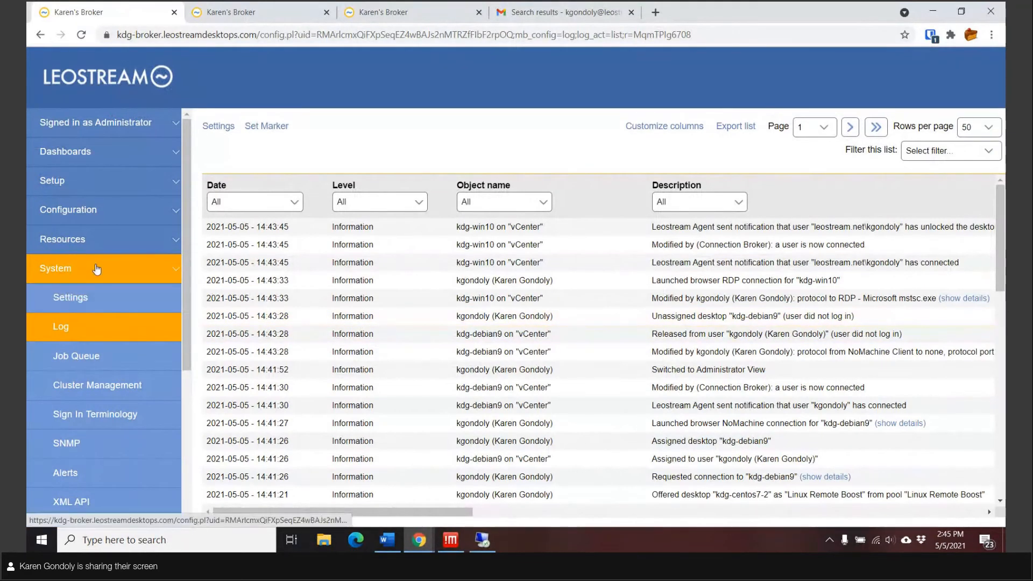
Step: Under Setup > SMTP, edit the Leostream server using the Internal Connection Broker SMTP Server
click(76, 189)
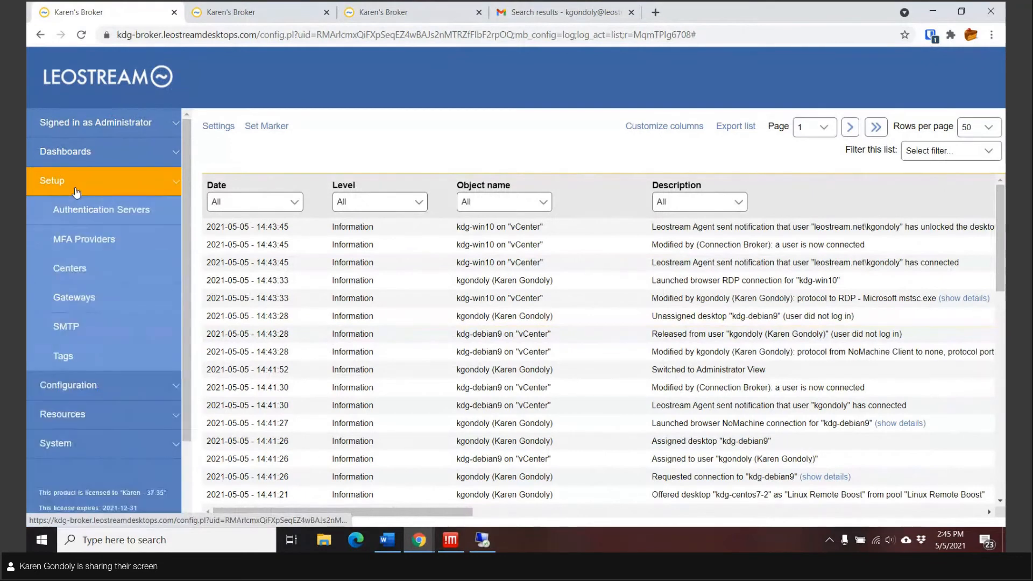
click(80, 327)
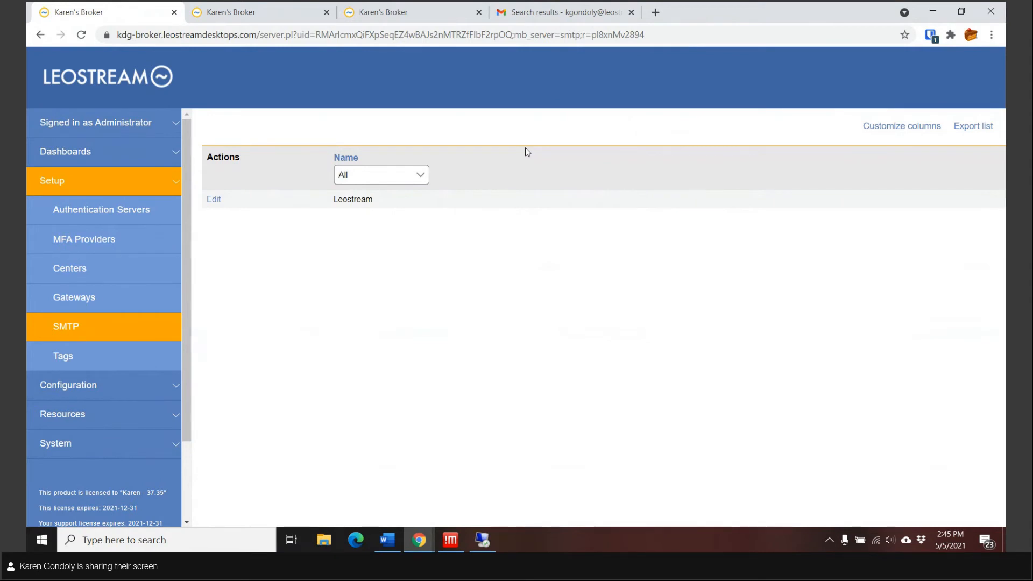
click(210, 201)
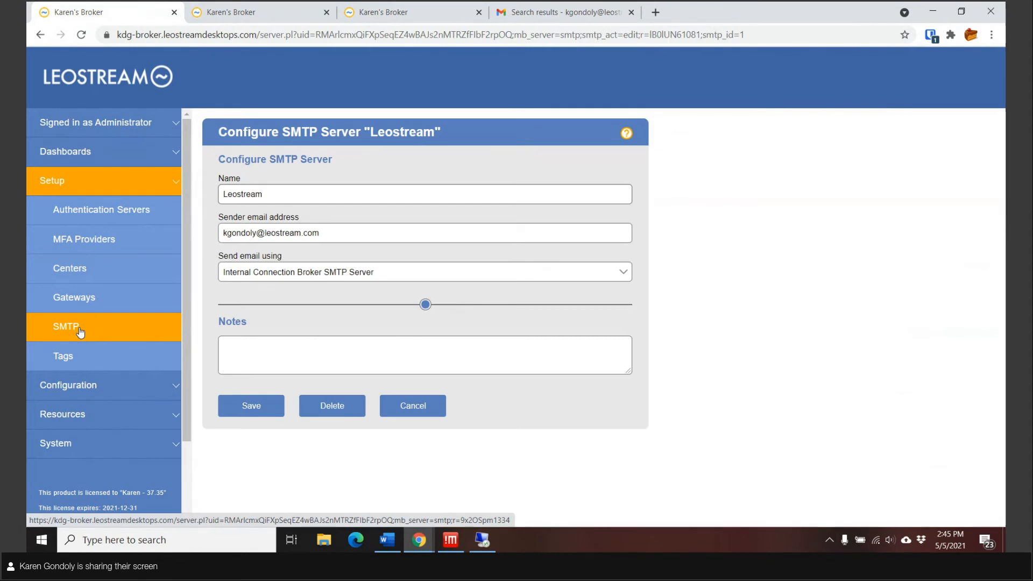
Step: Open System > Alerts and scroll to the e-mail alerts for unoffered desktops, offline centers and gateways
click(70, 443)
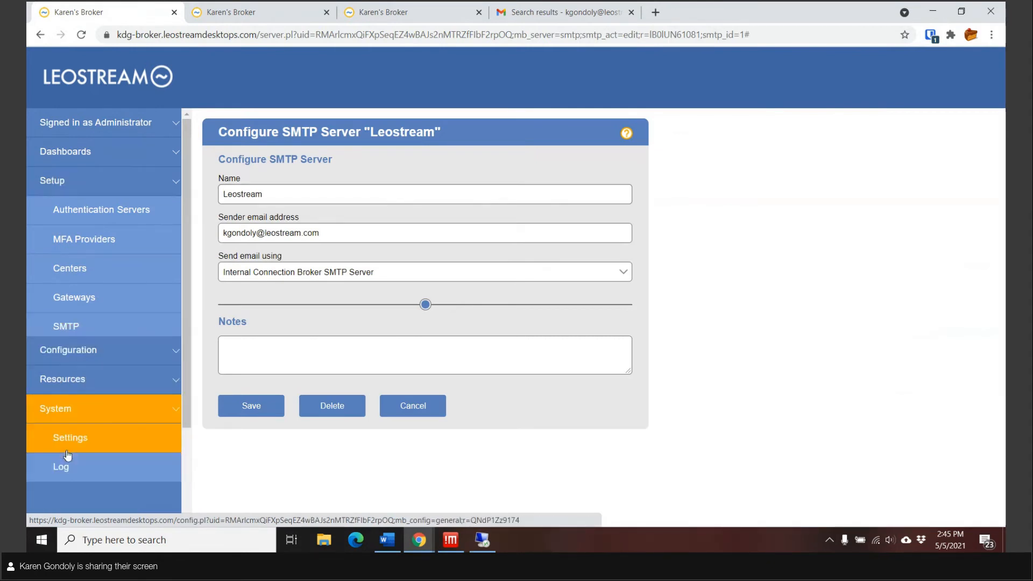
click(76, 476)
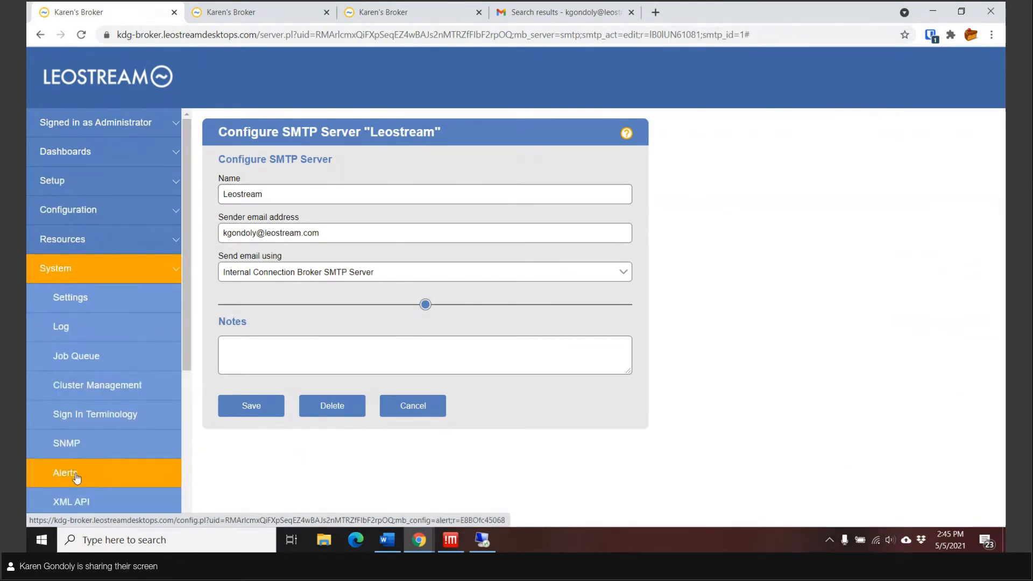
scroll(721, 347, down, 1)
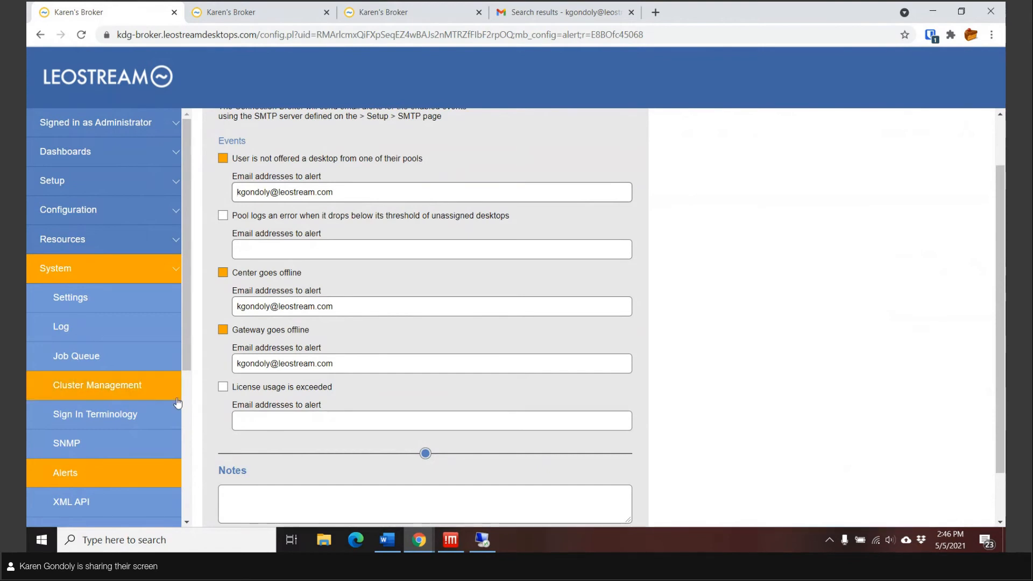
click(92, 215)
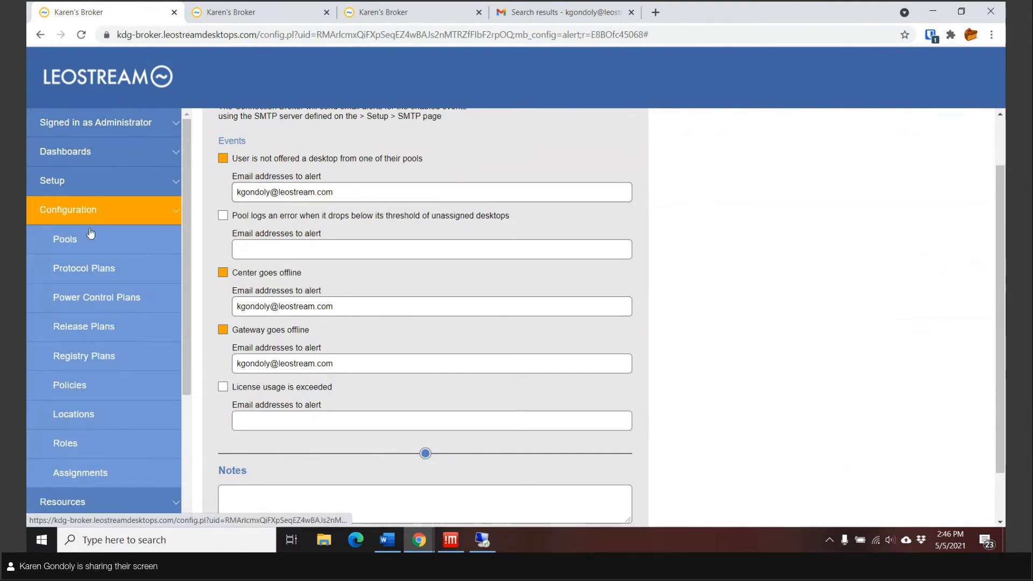
Step: Review the NoMachine and Remote Boost policy, then view the user's Linux NoMachine and Remote Boost resources
click(72, 387)
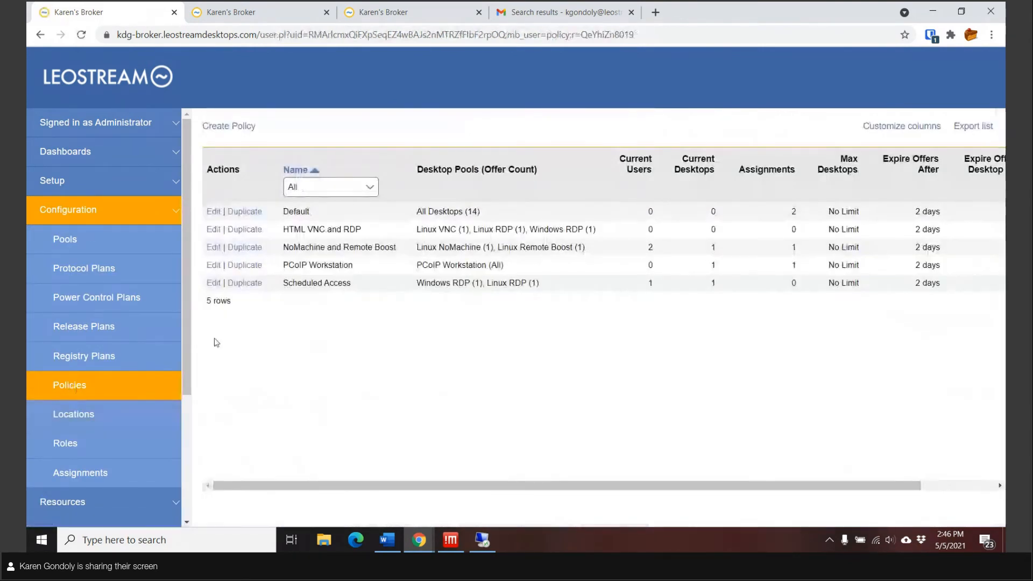
click(214, 248)
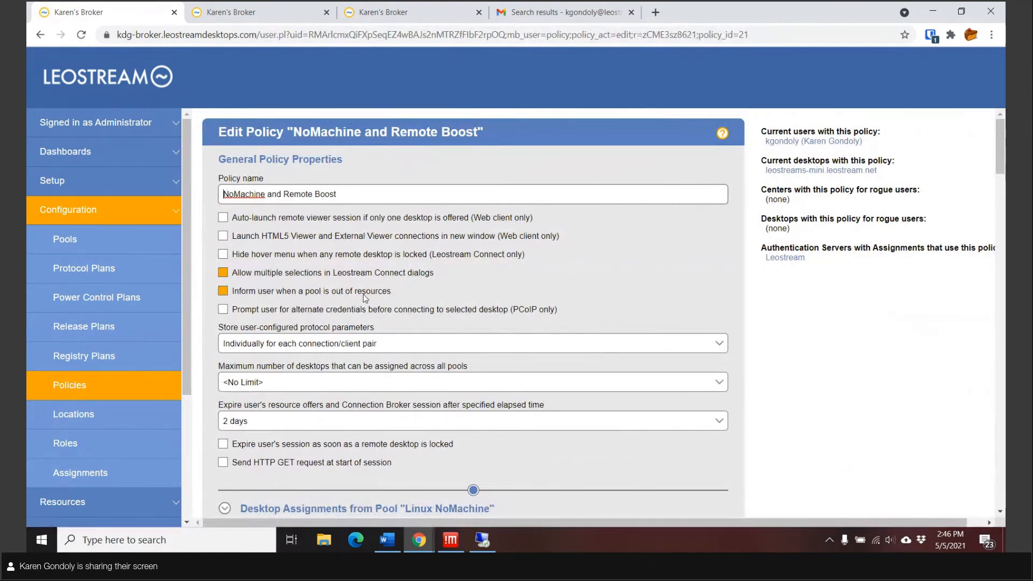
click(248, 16)
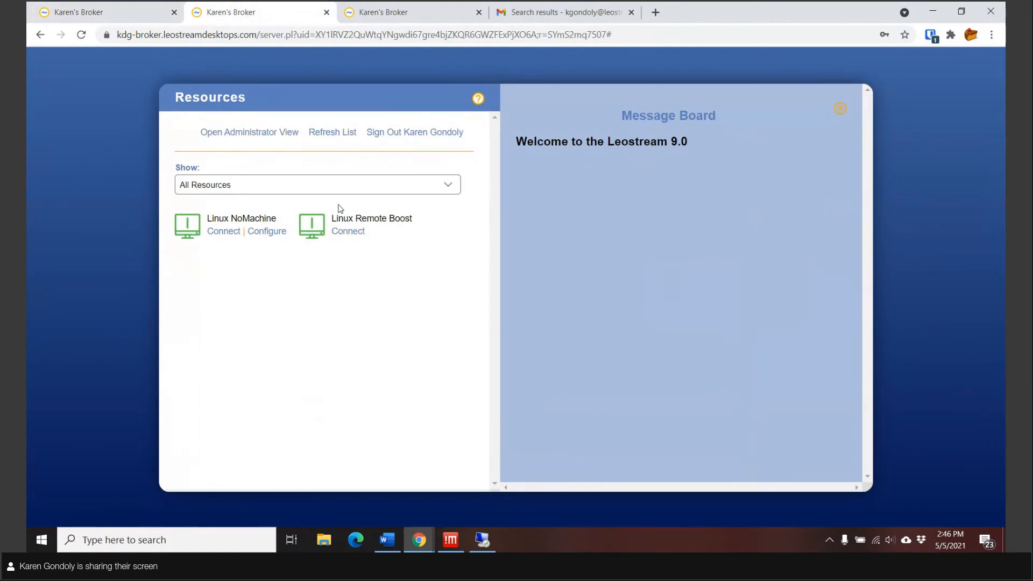
Step: In the admin tab, go to Configuration > Pools and list the Linux Remote Boost pool's desktops
click(102, 15)
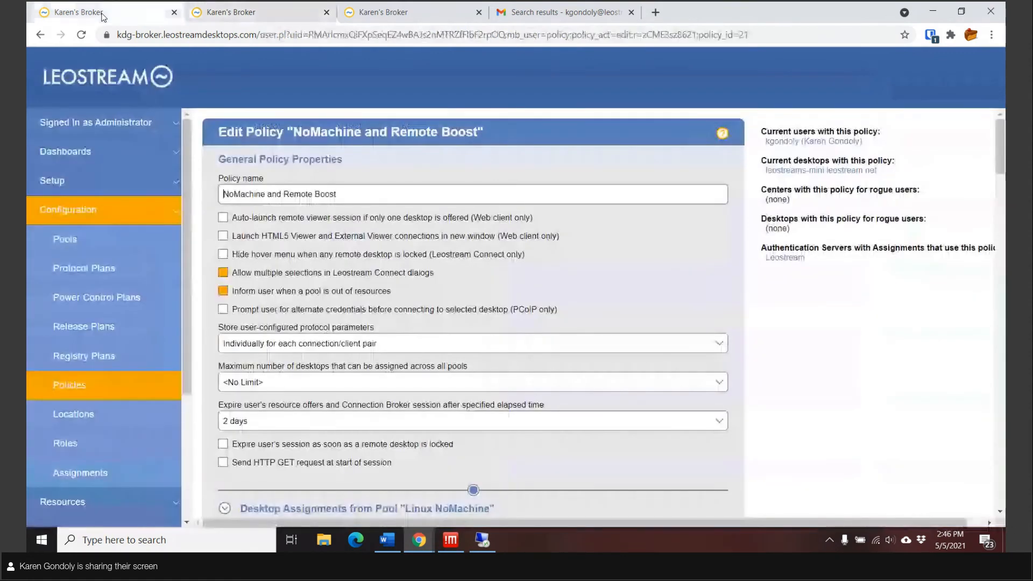
click(66, 217)
click(69, 245)
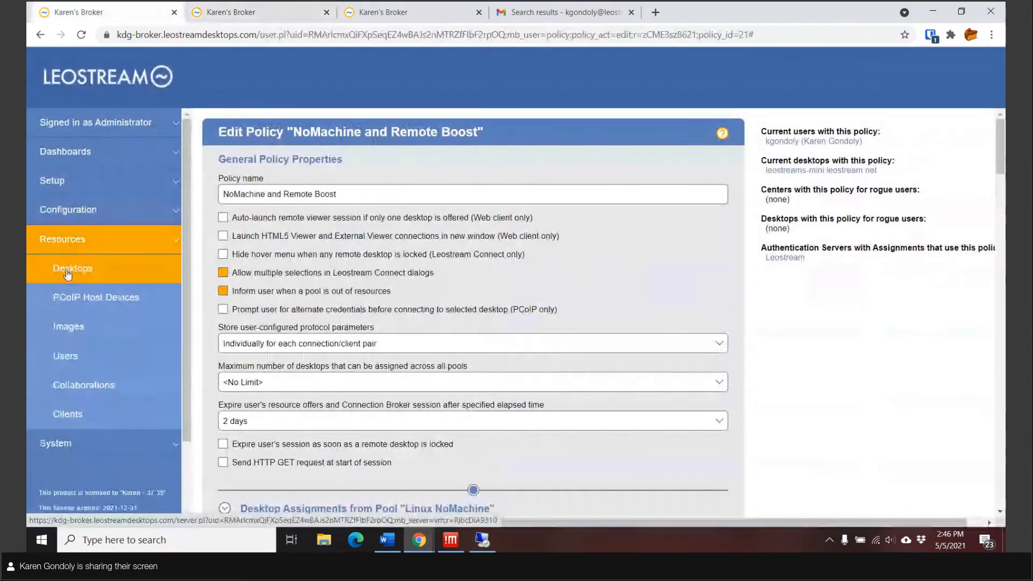
click(67, 274)
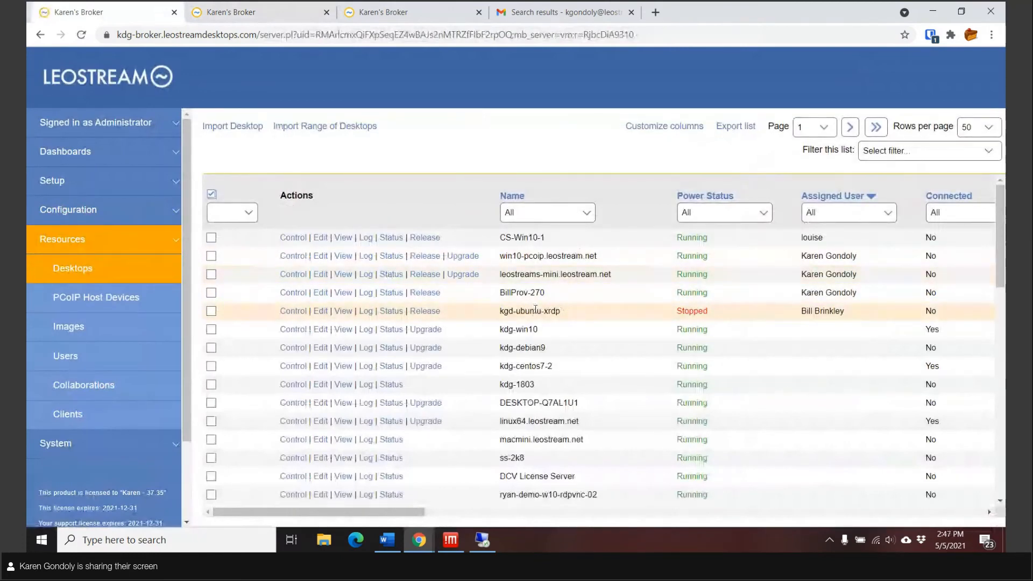
click(67, 211)
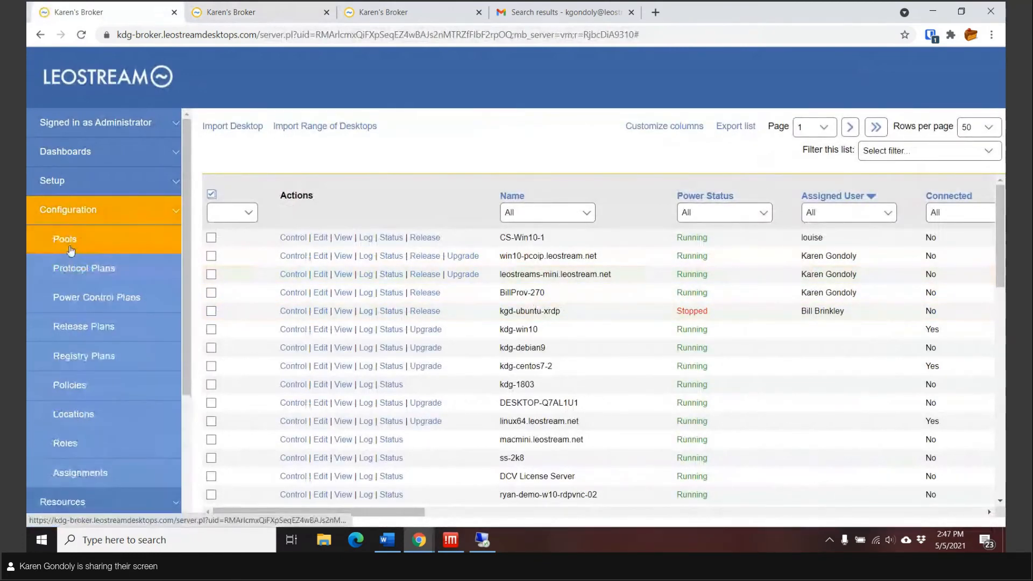
click(66, 240)
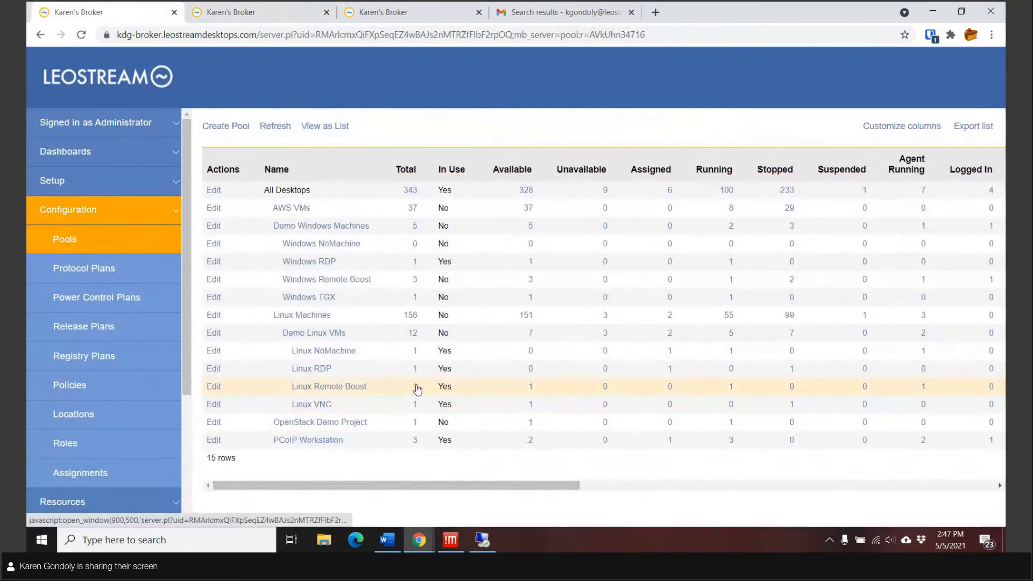
click(324, 388)
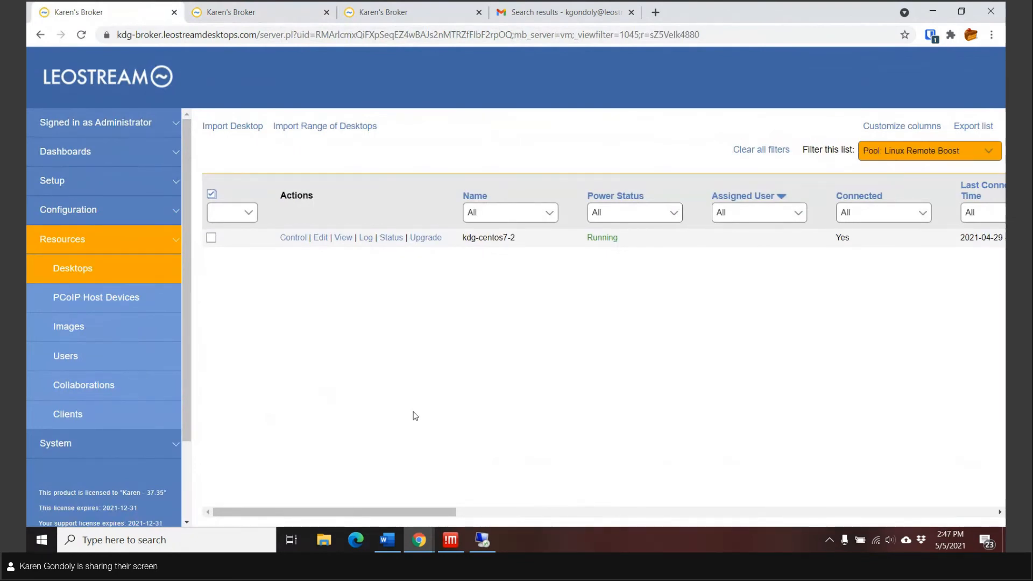
Step: Set the kdg-centos7-2 desktop's status to Unavailable and save it
click(320, 238)
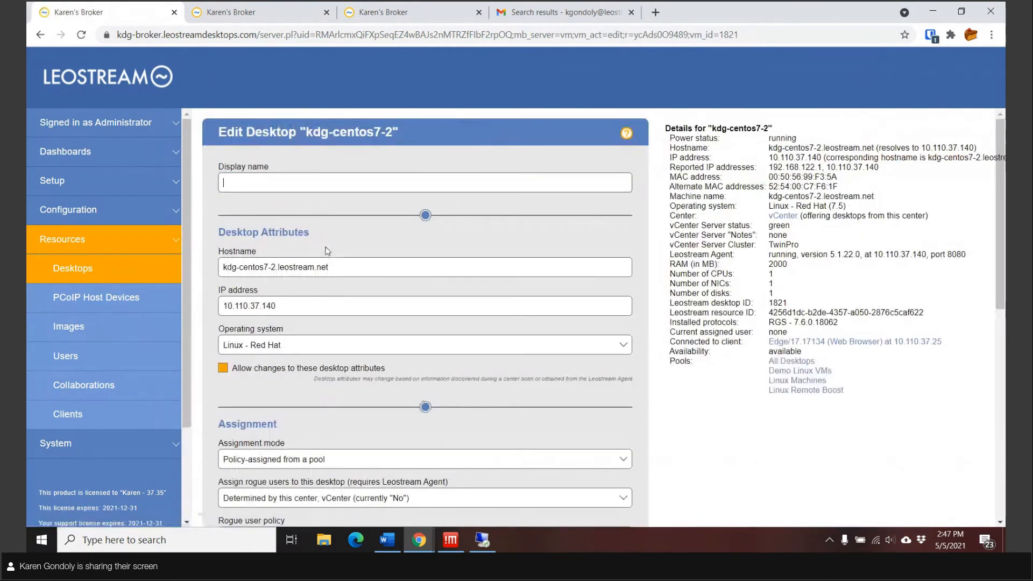
scroll(323, 248, down, 7)
click(267, 239)
click(264, 262)
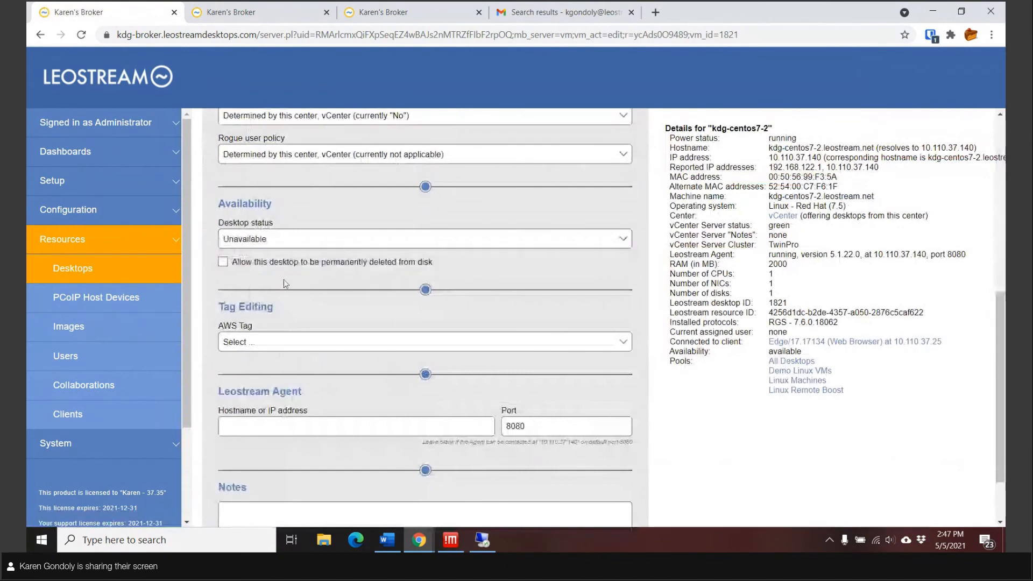
scroll(283, 280, down, 2)
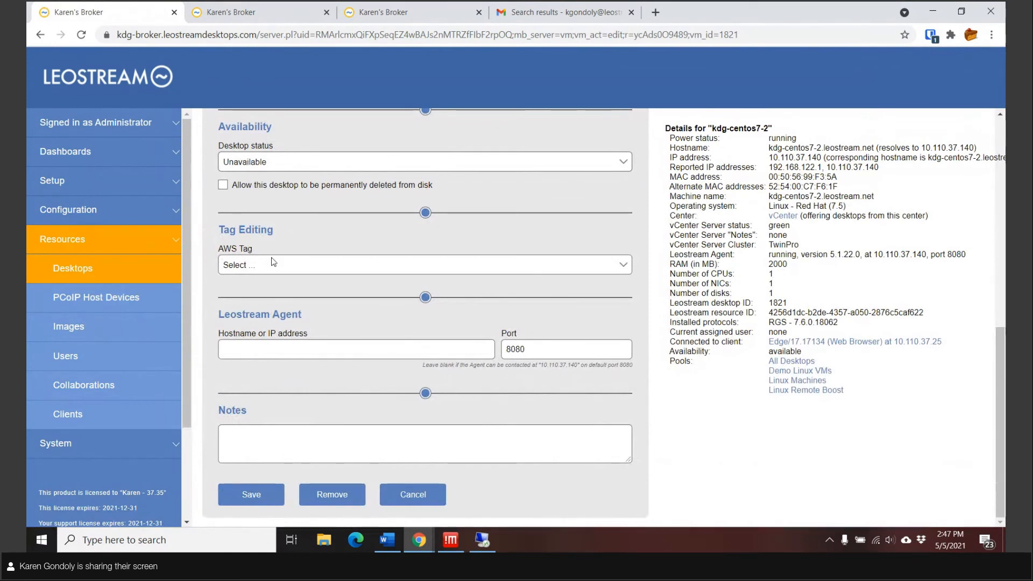
click(270, 498)
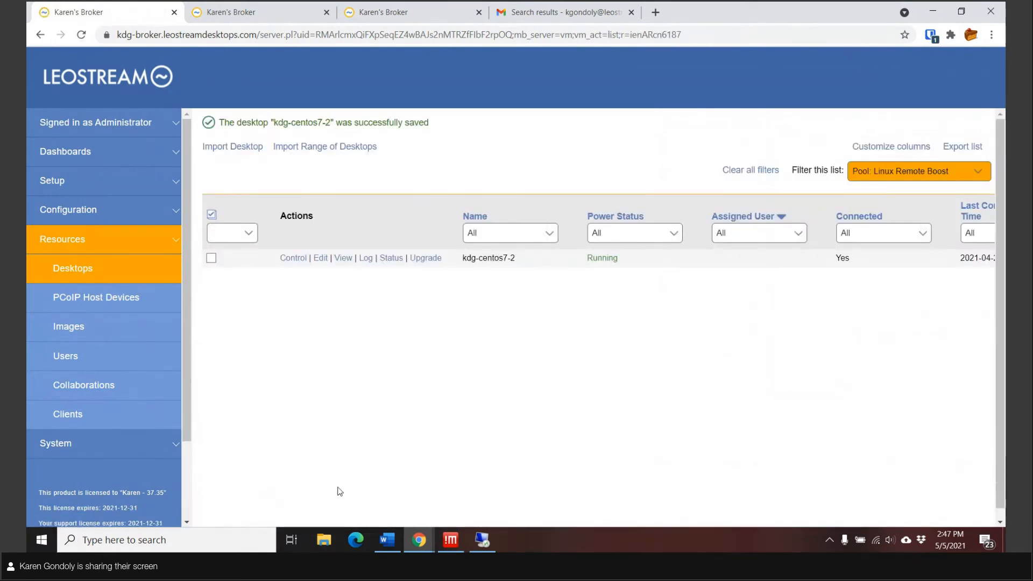
Step: Sign out of the user portal and sign back in with the end user's username and password
click(243, 20)
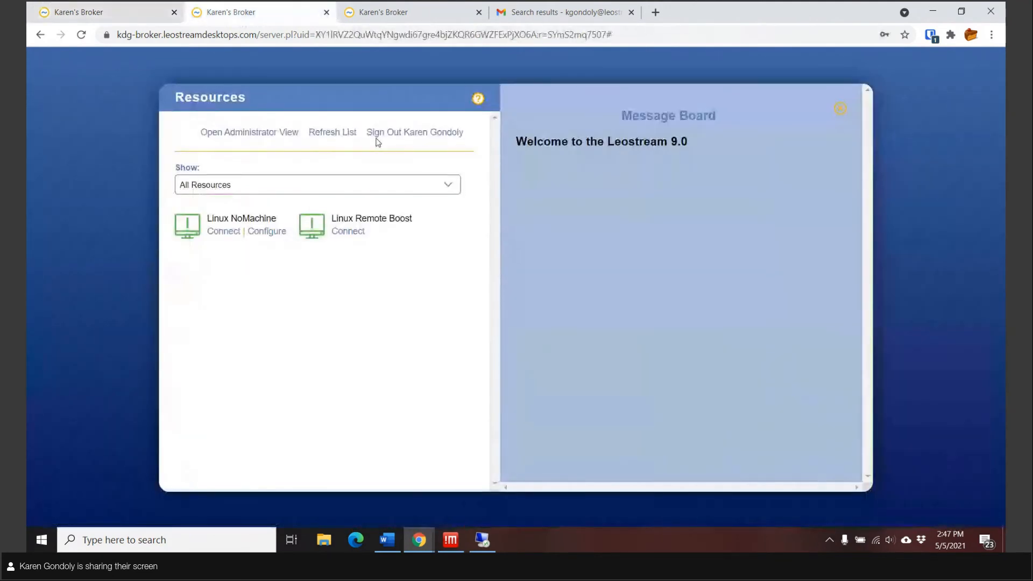
click(395, 133)
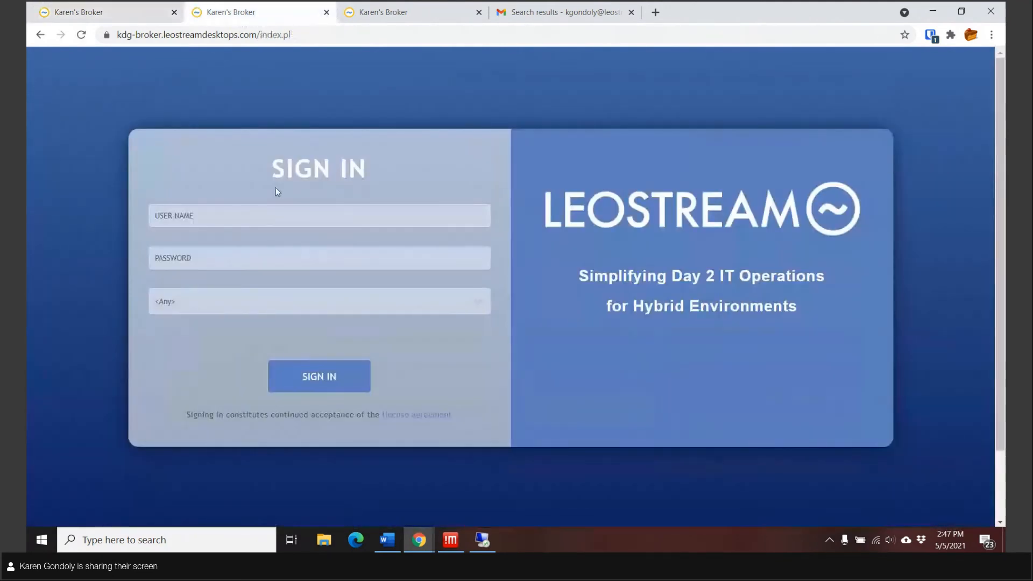
click(222, 249)
click(222, 249)
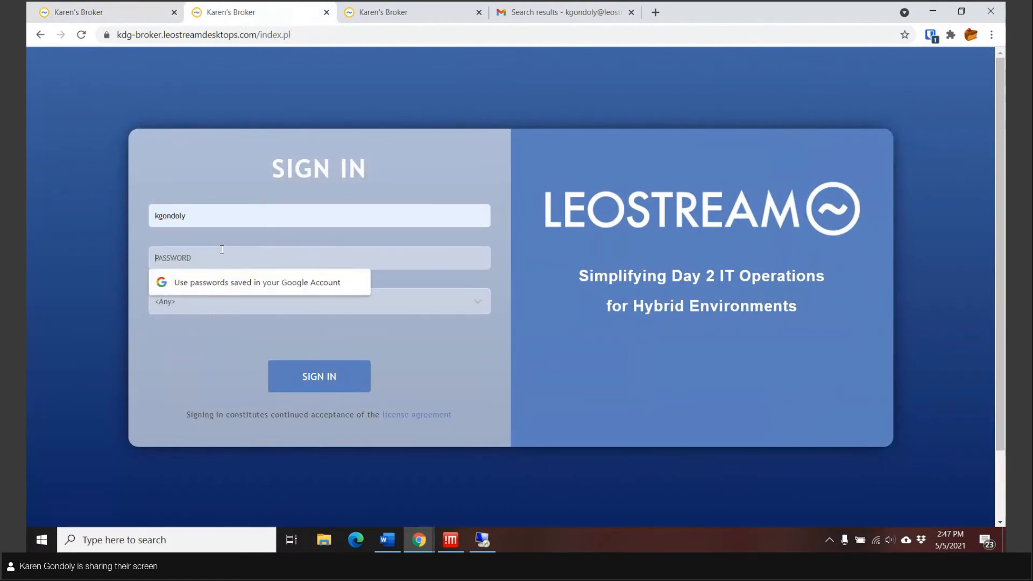
text(•••••••••••••)
key(Return)
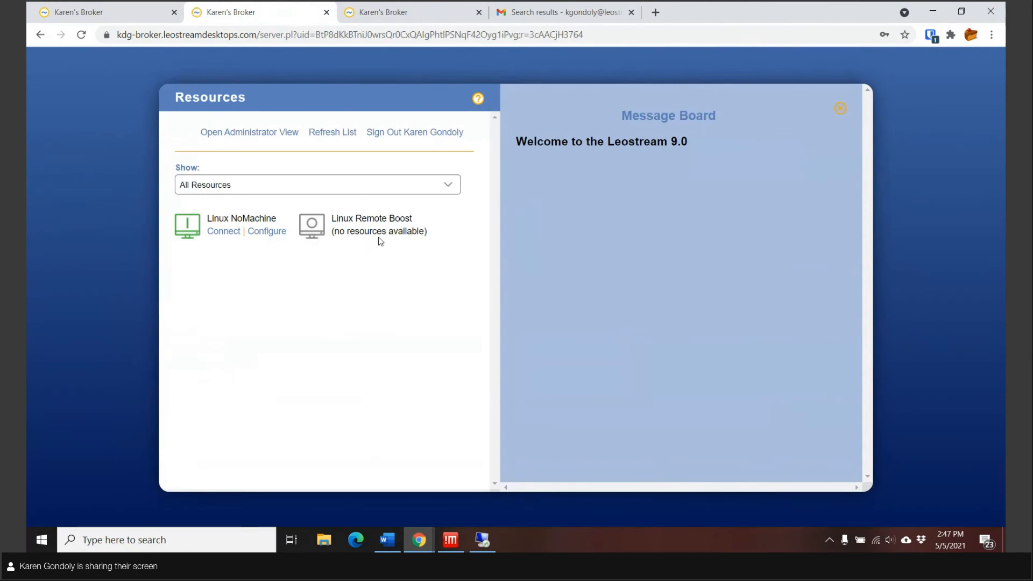
Step: Check Kiwi Syslog's 14:47:42 warning that the Linux Remote Boost pool offered no desktops, then minimize the remote session
click(481, 547)
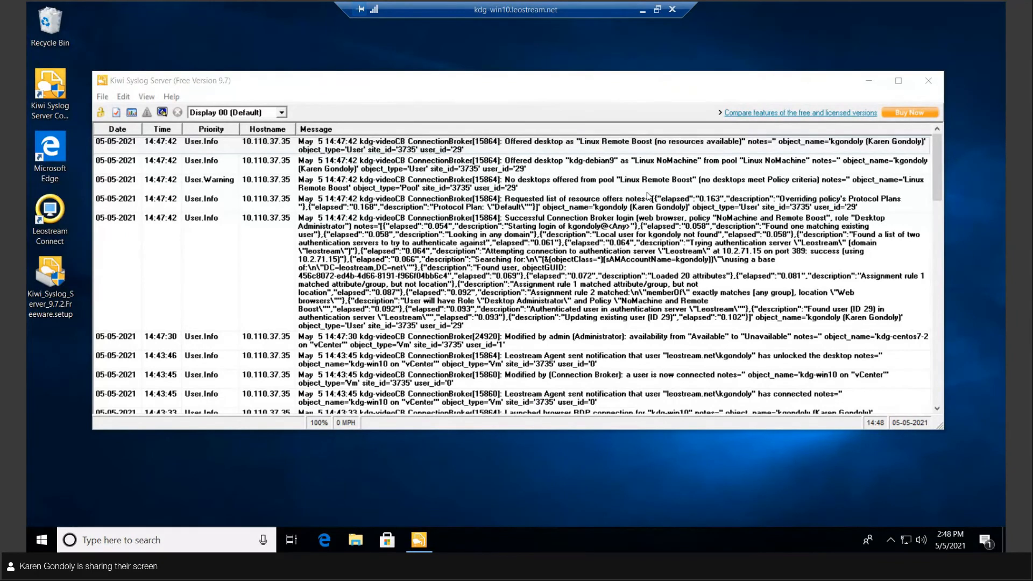
click(642, 9)
Step: Refresh Gmail to see the 'Desktop not offered from pool' alert, then return to the broker's Linux Remote Boost desktop list
click(565, 20)
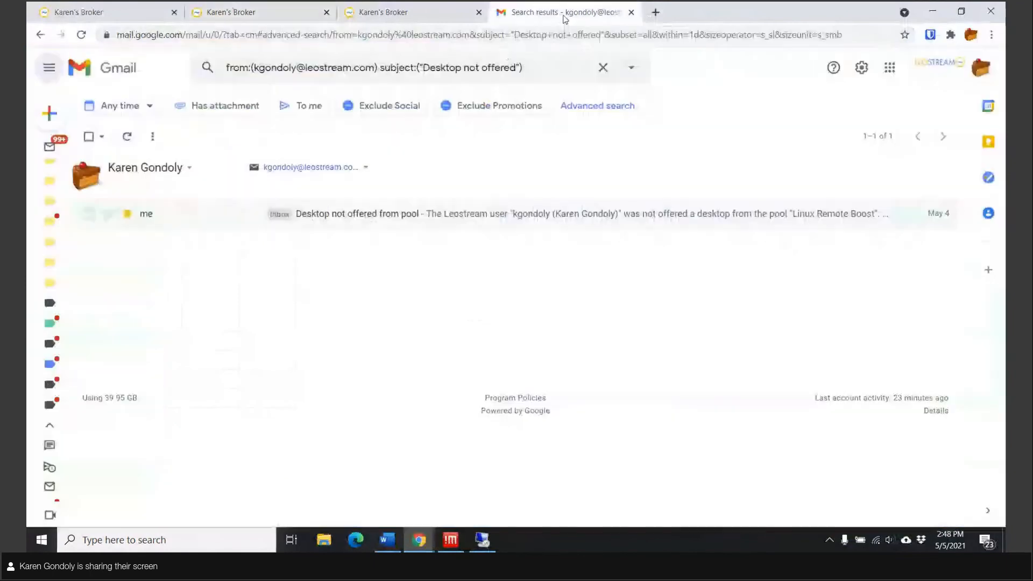
click(81, 36)
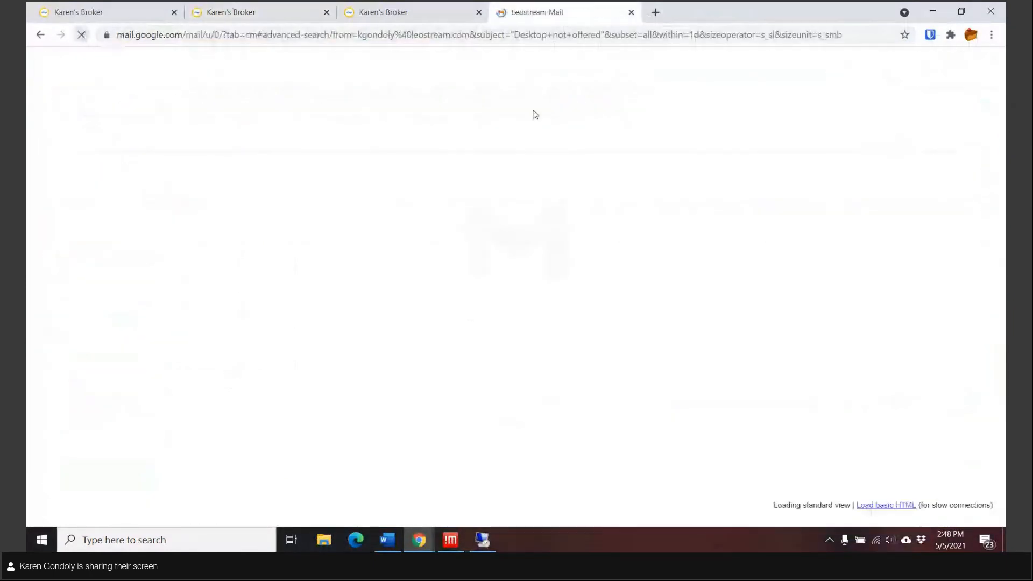
click(632, 12)
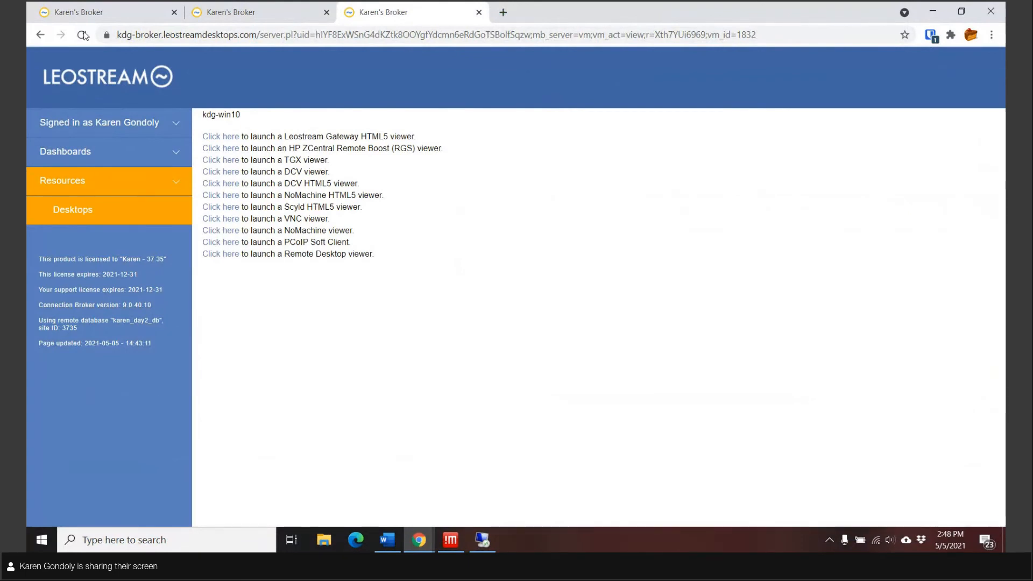
click(97, 13)
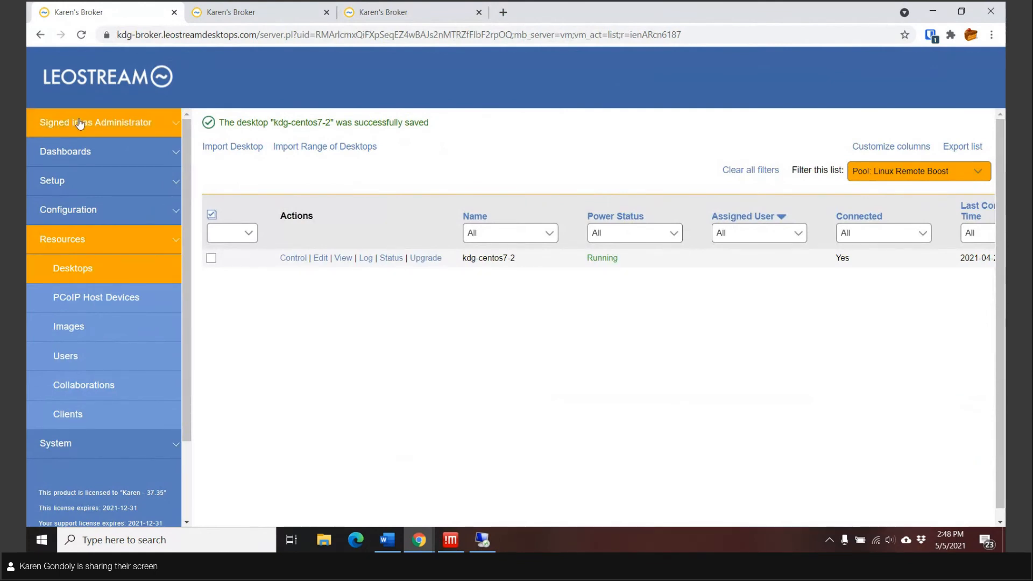
Step: Run the User Assignment Report for 30 days and <All> users, and review the assignment dates and durations
click(78, 155)
click(83, 214)
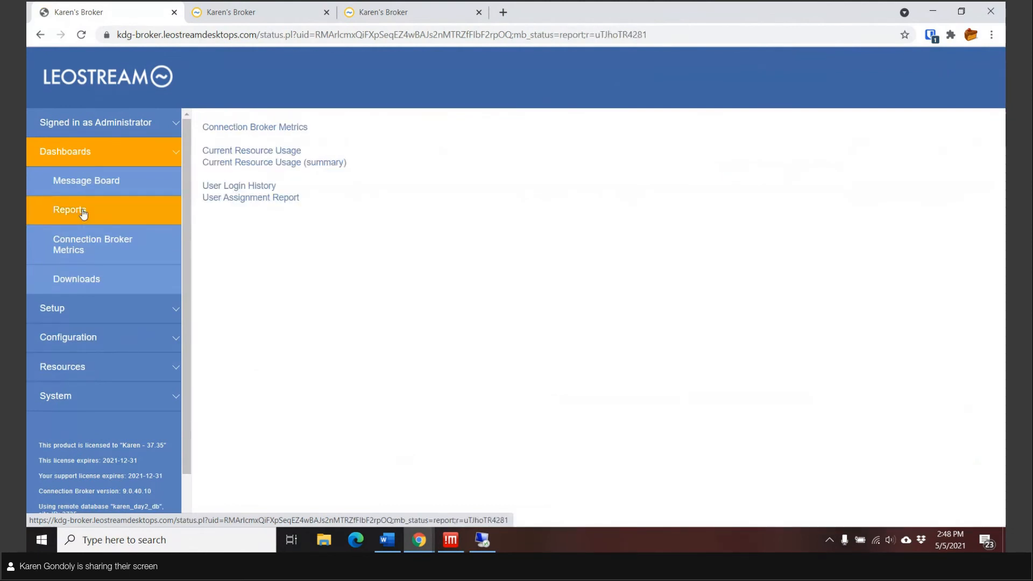
click(252, 204)
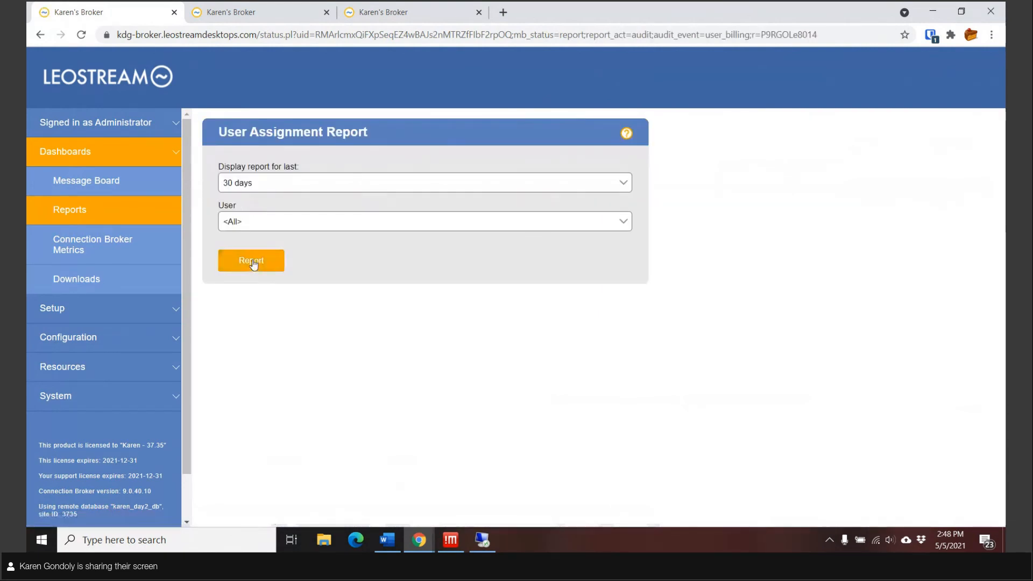
click(252, 262)
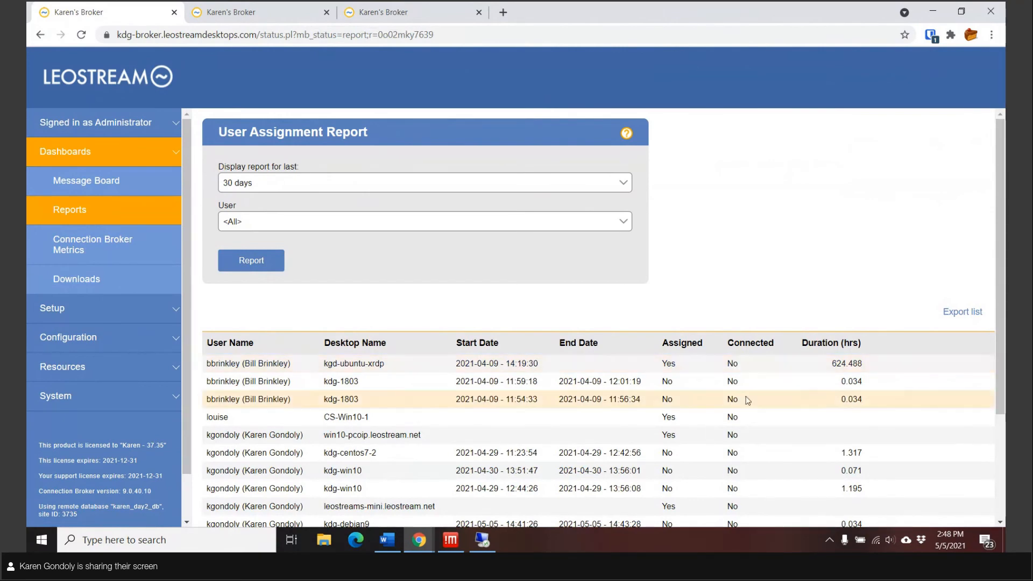
scroll(754, 398, down, 2)
scroll(754, 399, down, 1)
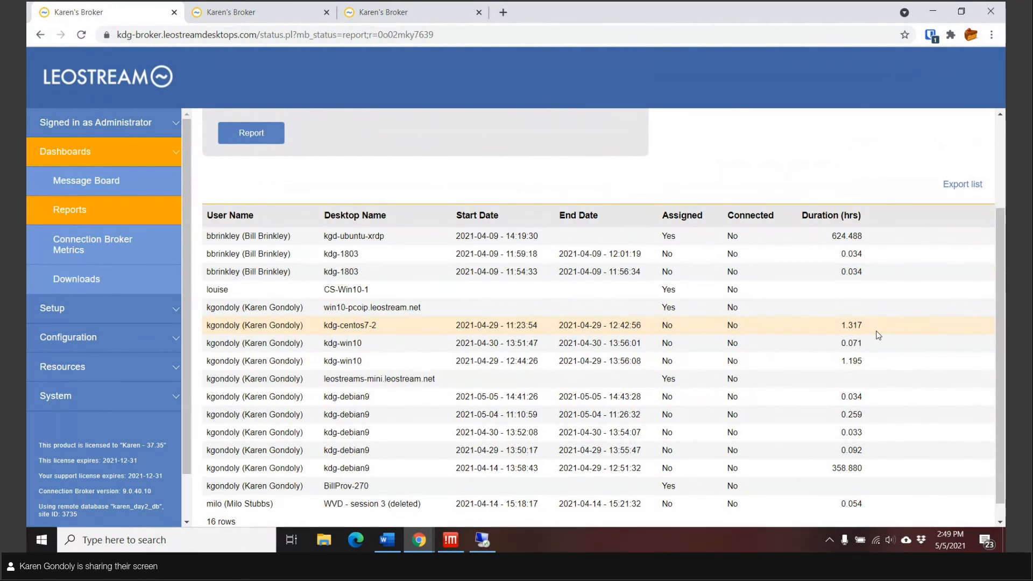
scroll(632, 276, up, 1)
scroll(632, 276, up, 1)
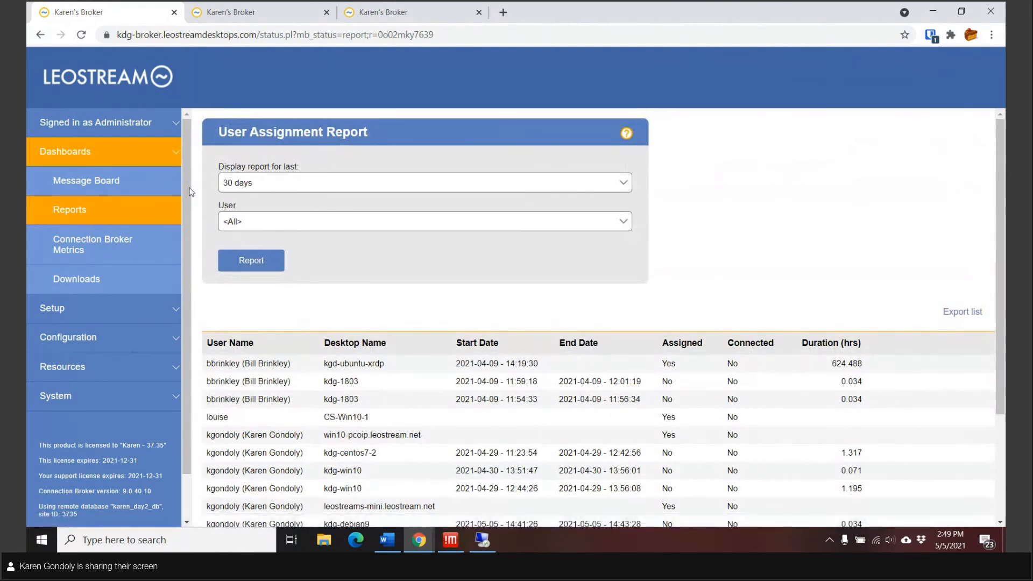
Step: Edit the Demo Windows Machines pool and review its Logging and Reporting: hourly samples kept 15 days
click(80, 337)
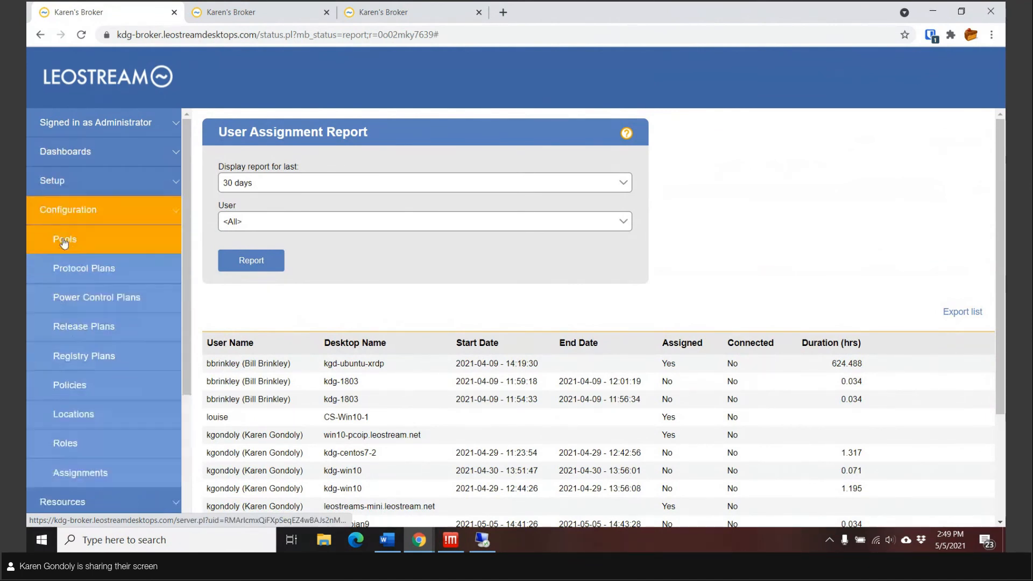
click(64, 241)
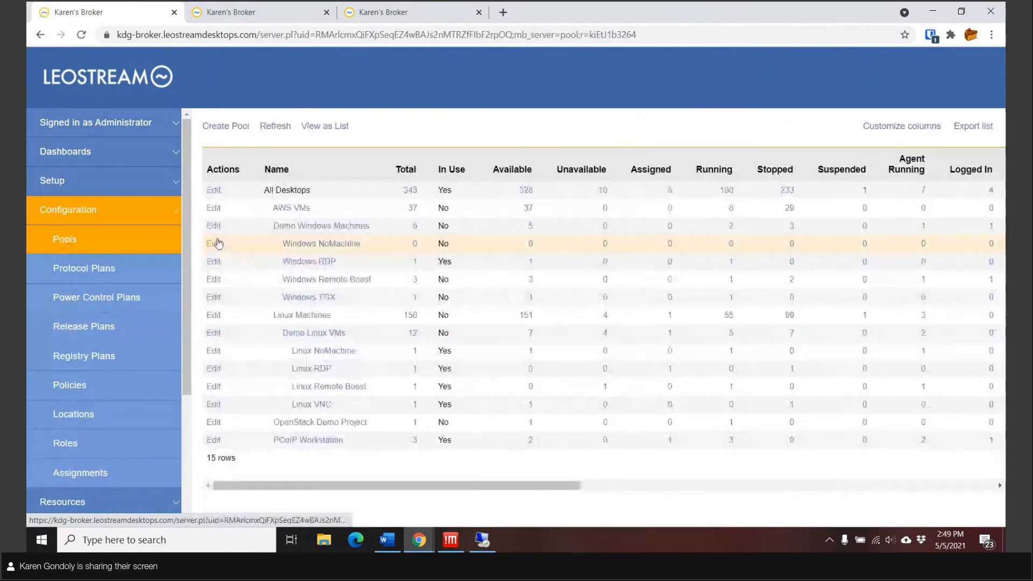
click(214, 225)
scroll(483, 321, down, 10)
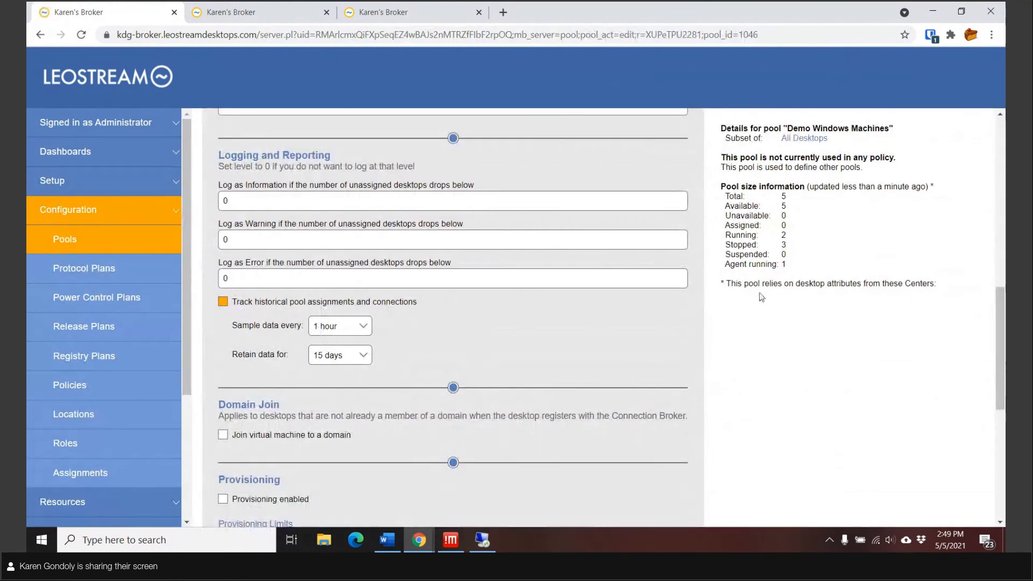
drag(721, 186, 786, 187)
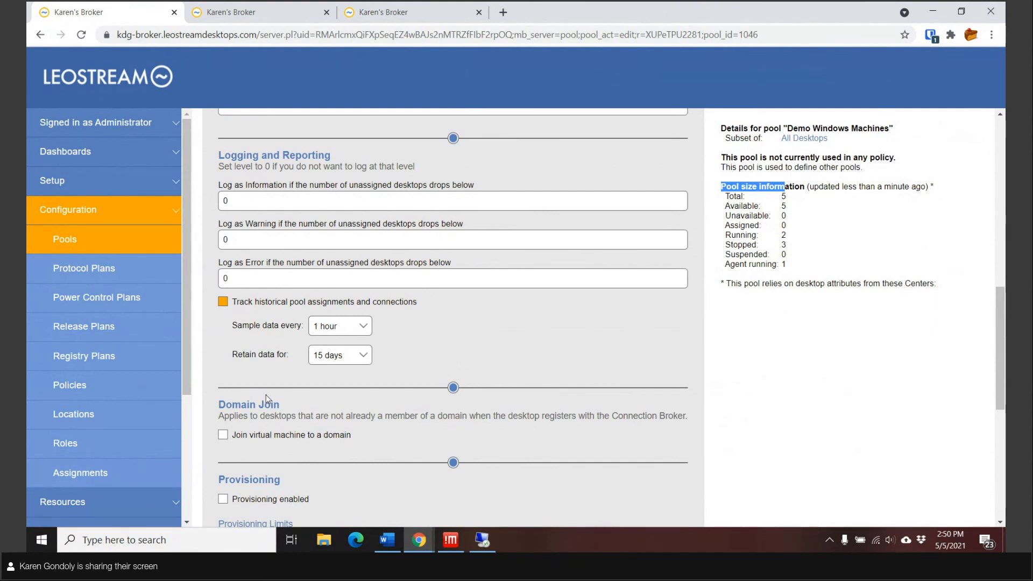
scroll(120, 425, down, 3)
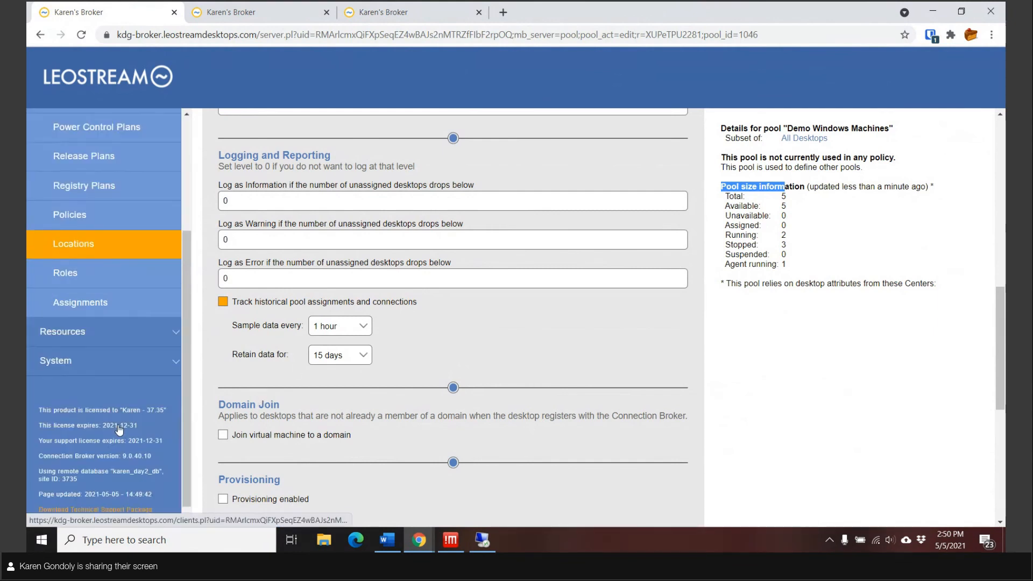
click(90, 371)
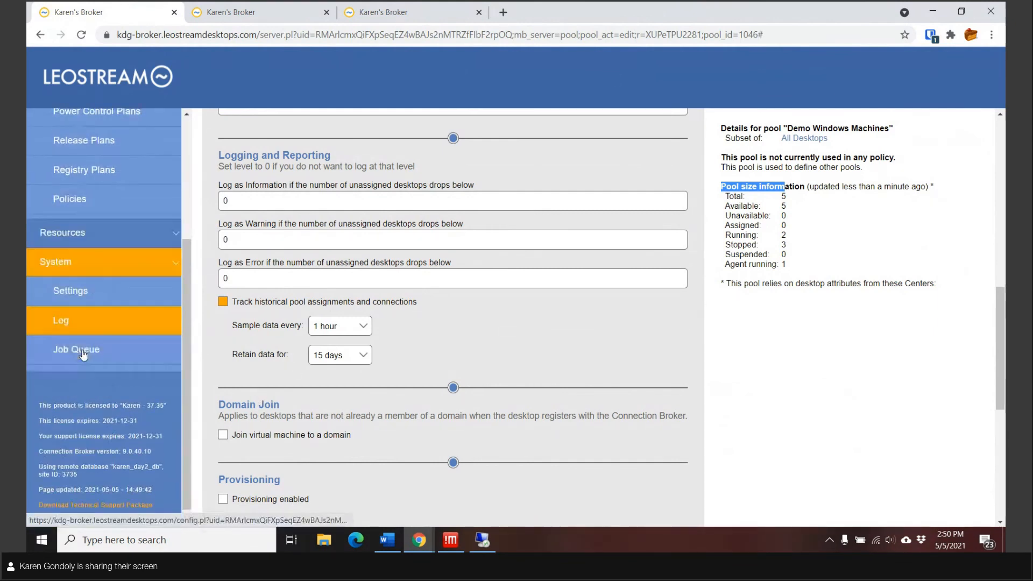
scroll(82, 354, down, 3)
Step: From the XML API page, open the database Data Dictionary at the pool_history table description
click(80, 318)
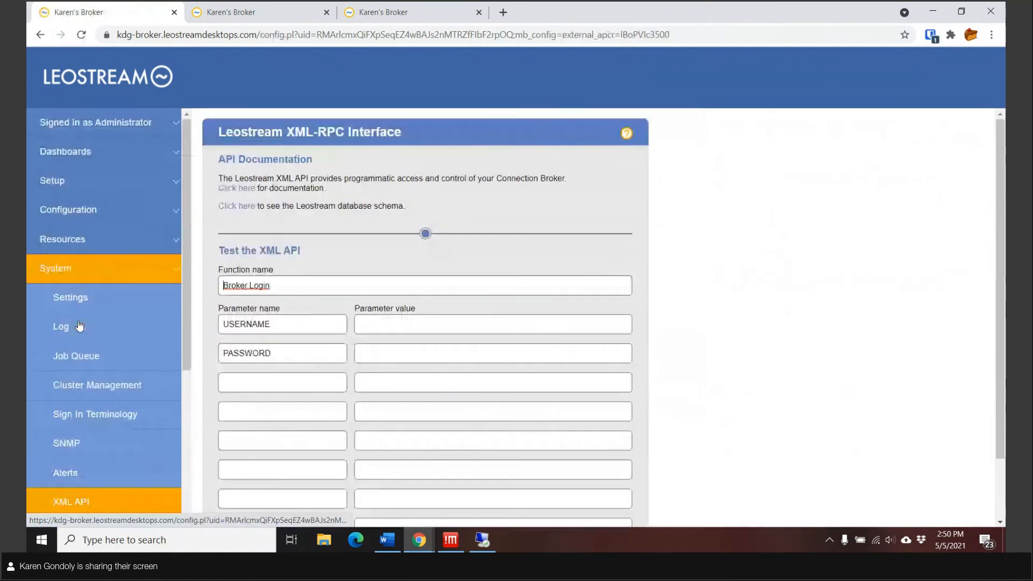
click(242, 209)
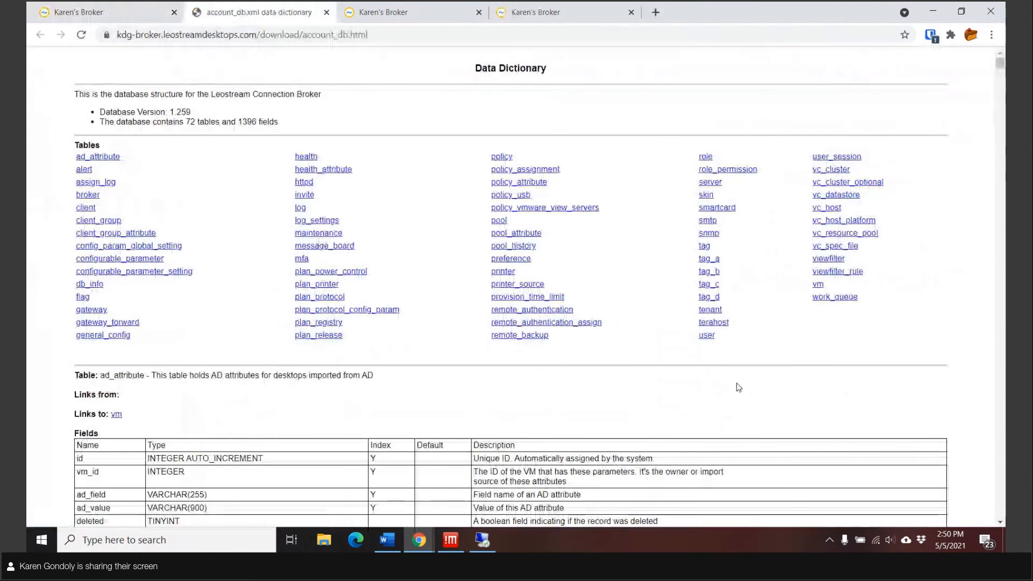
click(520, 246)
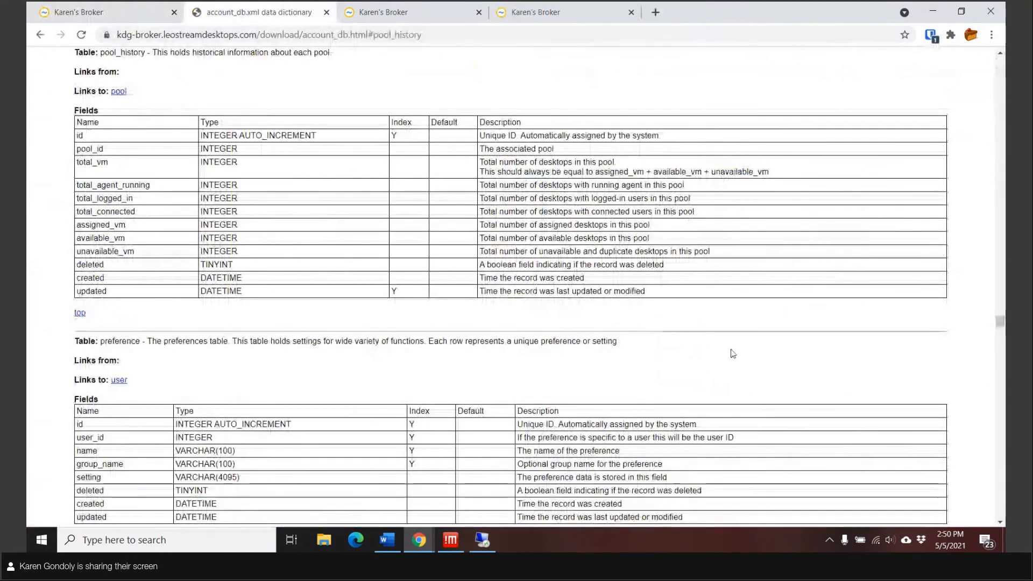